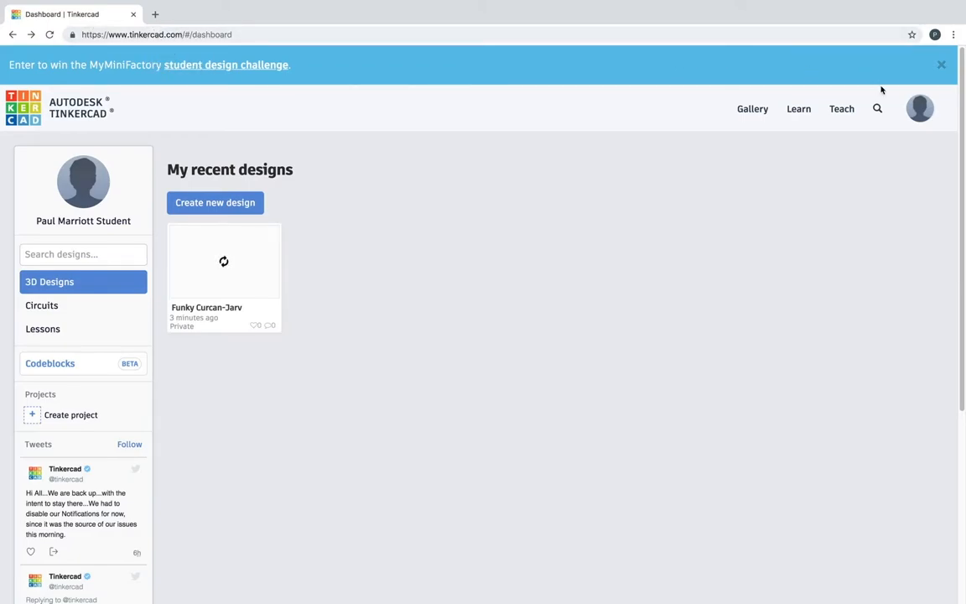
# Step: Create a new 3D design and place a solid box near the middle of the workplane
pyautogui.moveTo(918, 116)
pyautogui.click(224, 208)
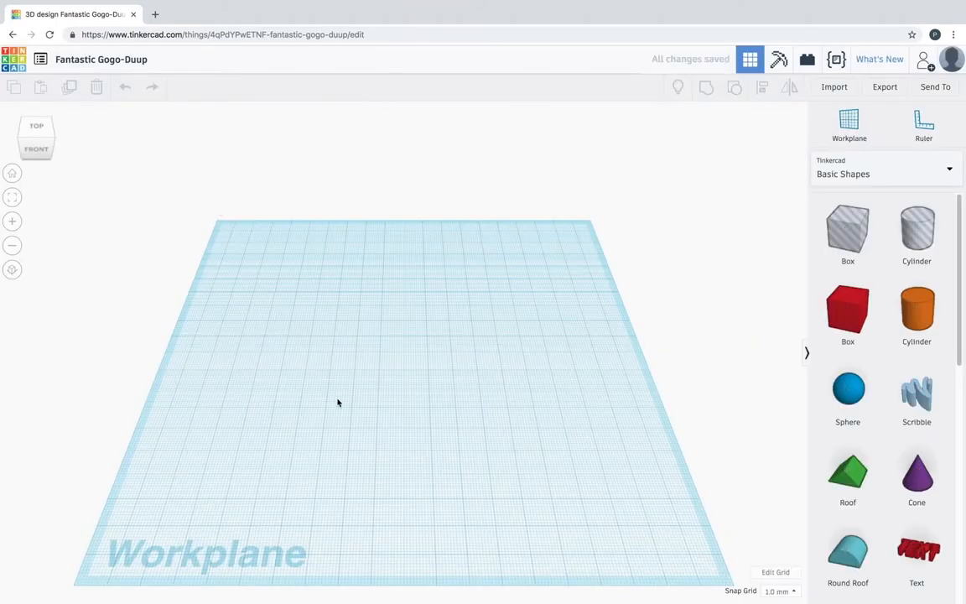
pyautogui.moveTo(363, 410); pyautogui.dragTo(287, 440, button='right')
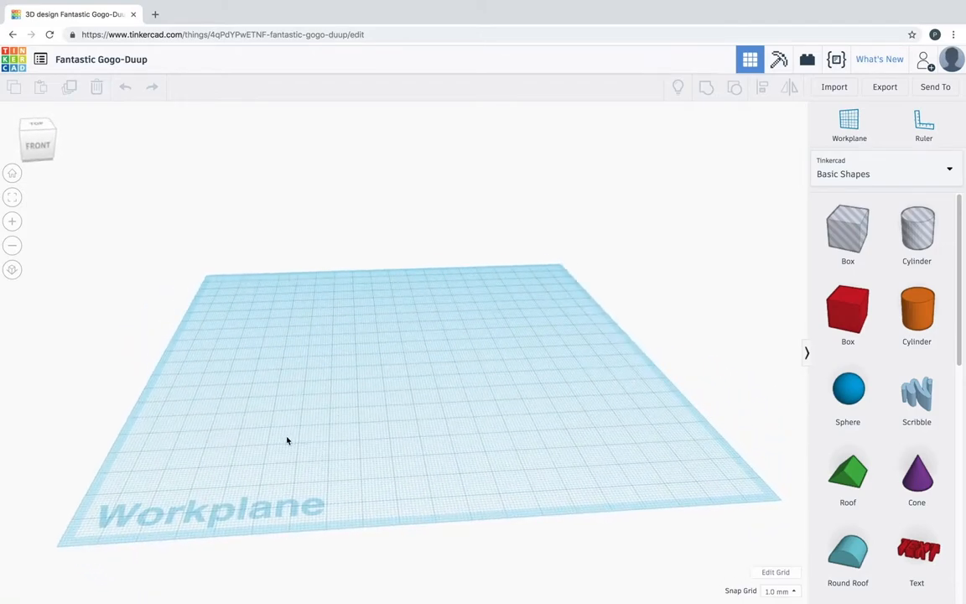
pyautogui.moveTo(425, 409); pyautogui.dragTo(386, 370, button='right')
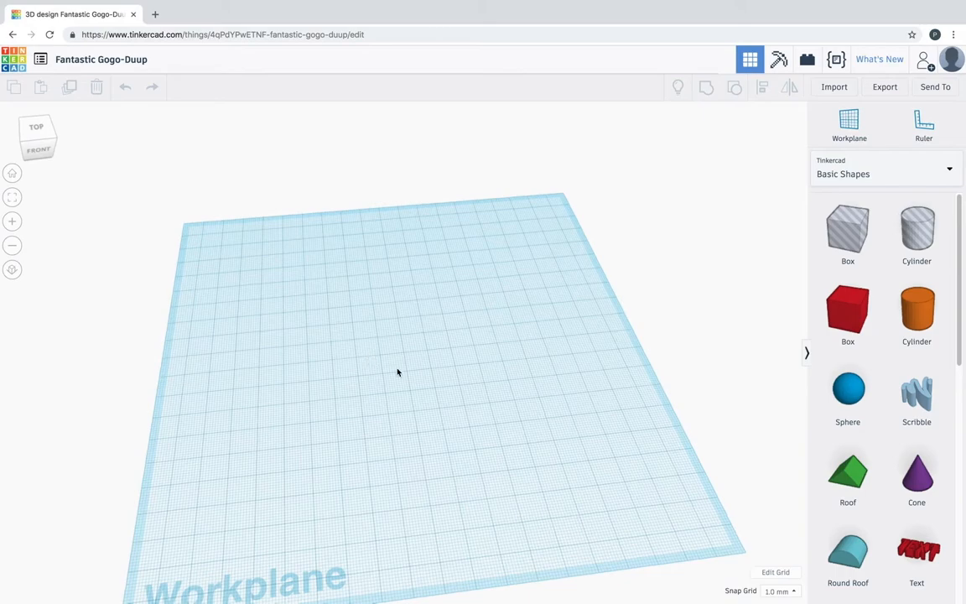
pyautogui.scroll(-5, 387, 362)
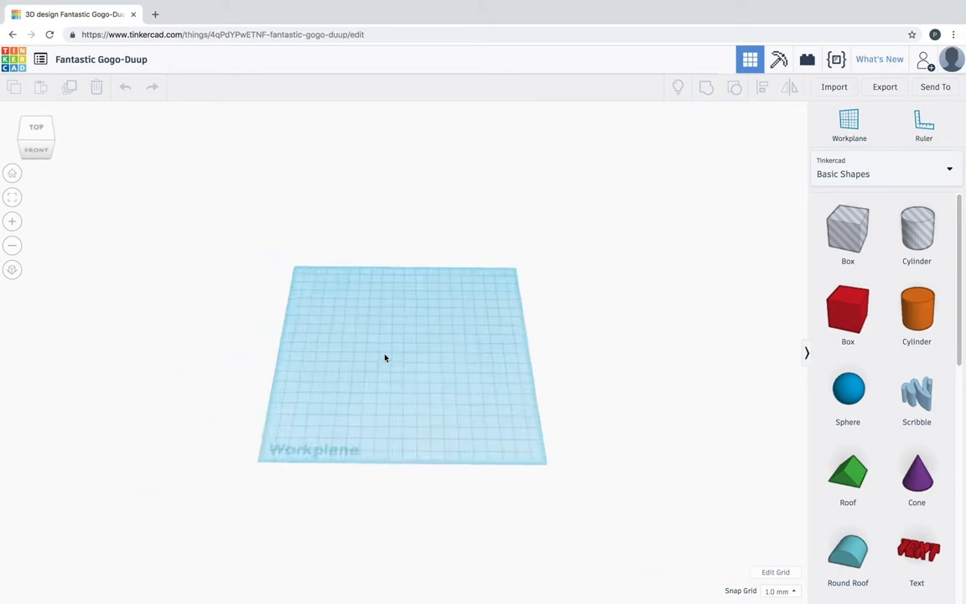
pyautogui.scroll(10, 386, 357)
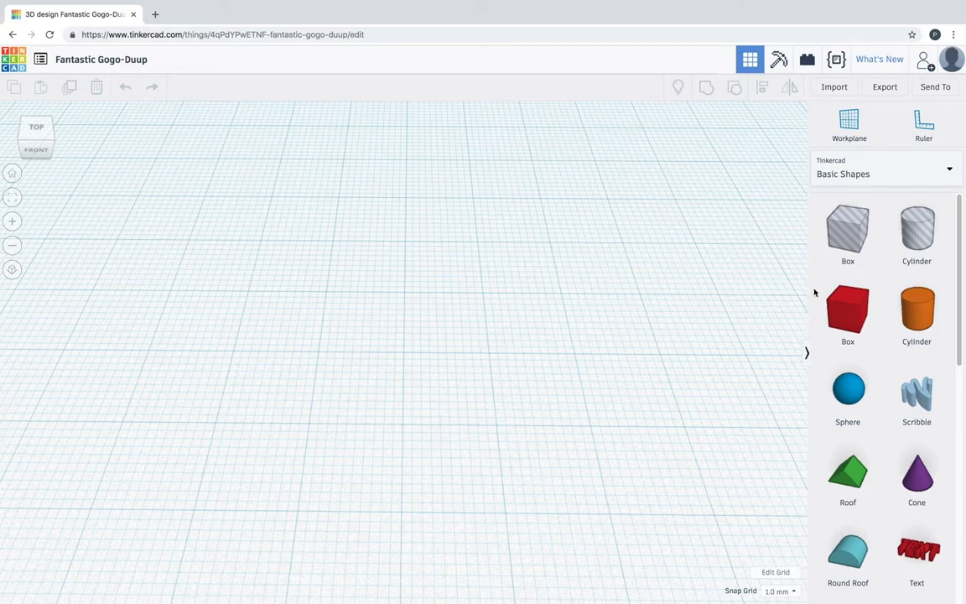
pyautogui.moveTo(872, 284); pyautogui.dragTo(386, 415)
pyautogui.scroll(-5, 390, 412)
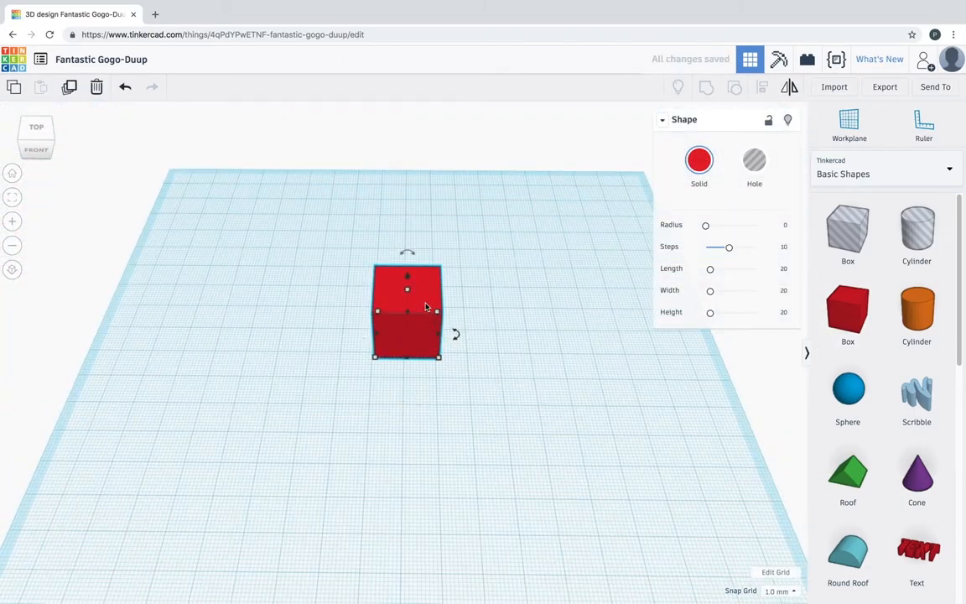
pyautogui.scroll(6, 408, 292)
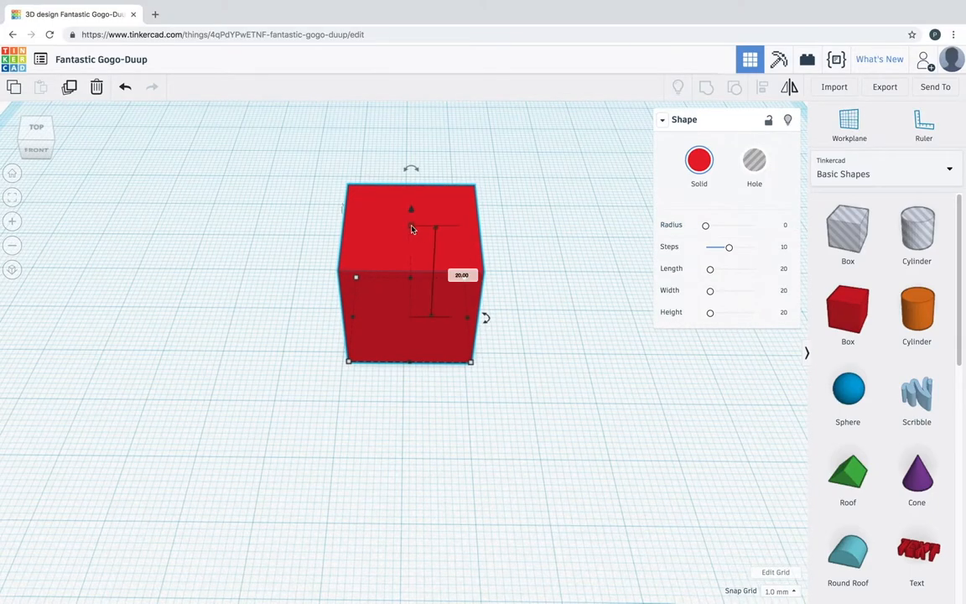
# Step: Reduce the box's height to a thin slab, and lift it off the workplane and lower it back down
pyautogui.moveTo(411, 228); pyautogui.dragTo(410, 312)
pyautogui.moveTo(464, 429); pyautogui.dragTo(419, 310, button='right')
pyautogui.moveTo(412, 309); pyautogui.dragTo(411, 176)
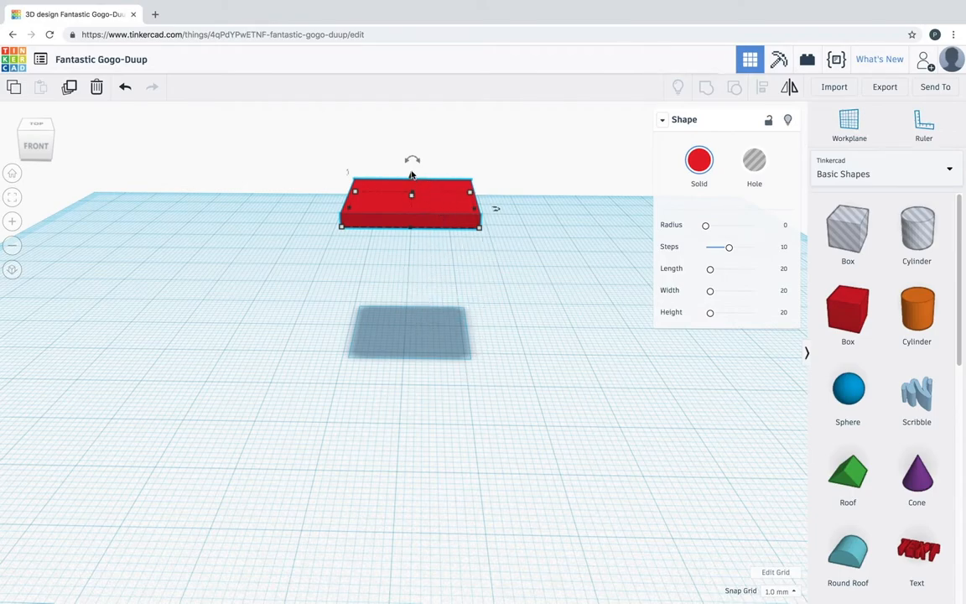
pyautogui.moveTo(412, 178); pyautogui.dragTo(401, 346)
# Step: Examine the flattened box and the workplane from several angles, distances and positions
pyautogui.moveTo(402, 347); pyautogui.dragTo(453, 364, button='right')
pyautogui.moveTo(420, 398); pyautogui.dragTo(352, 451, button='right')
pyautogui.scroll(5, 304, 474)
pyautogui.scroll(-10, 276, 458)
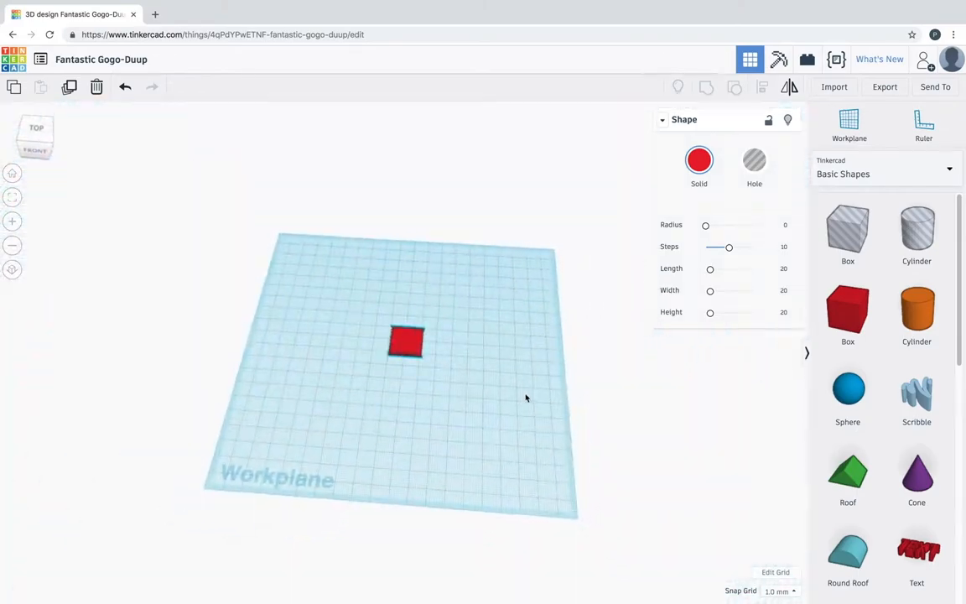
pyautogui.moveTo(527, 397); pyautogui.dragTo(477, 371, button='right')
pyautogui.click(456, 378)
pyautogui.moveTo(455, 378); pyautogui.dragTo(505, 377, button='middle')
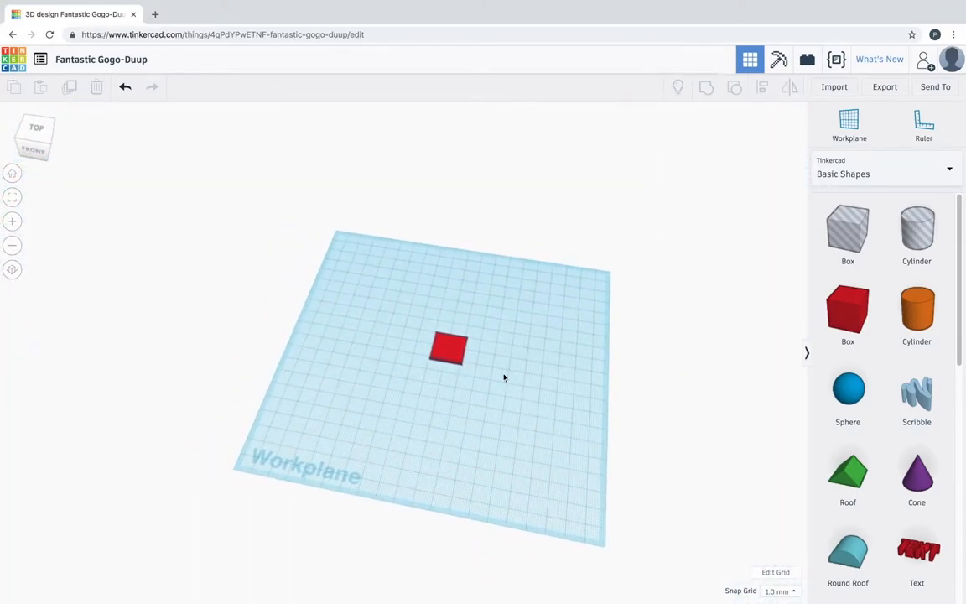
pyautogui.moveTo(377, 333); pyautogui.dragTo(299, 310, button='middle')
pyautogui.moveTo(397, 329); pyautogui.dragTo(619, 334, button='middle')
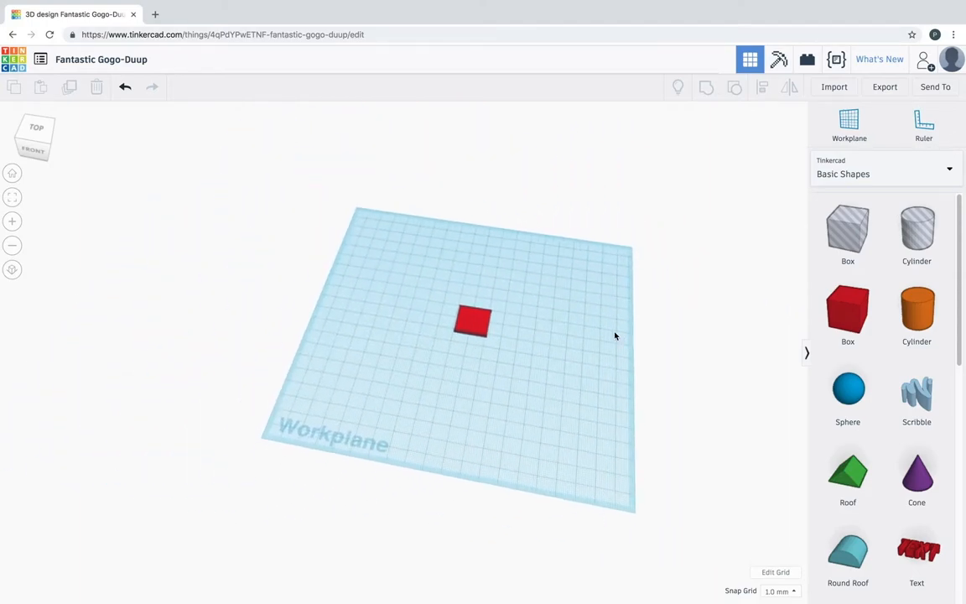
pyautogui.scroll(5, 452, 307)
pyautogui.moveTo(459, 300); pyautogui.dragTo(179, 367, button='middle')
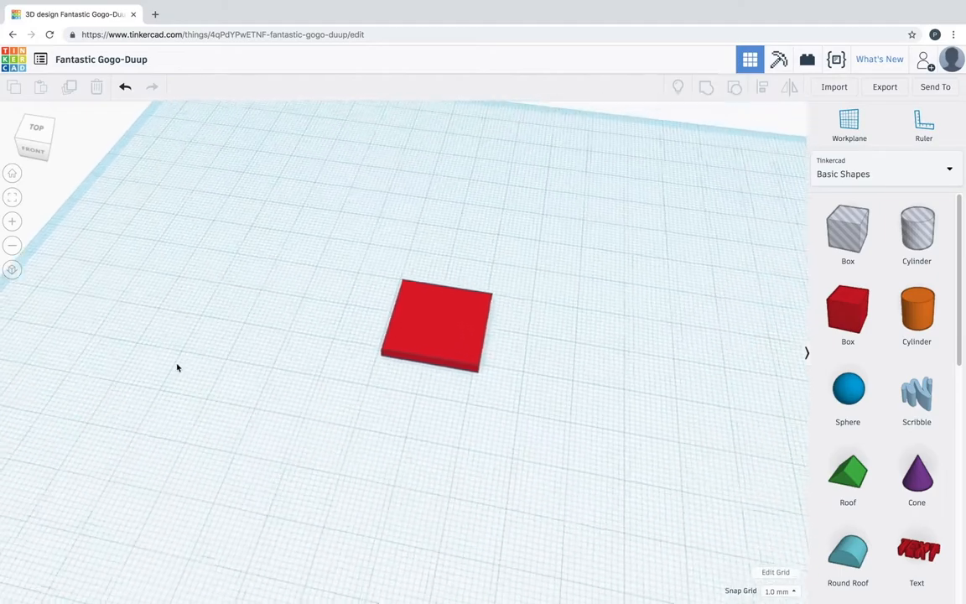
pyautogui.moveTo(339, 402); pyautogui.dragTo(386, 449, button='right')
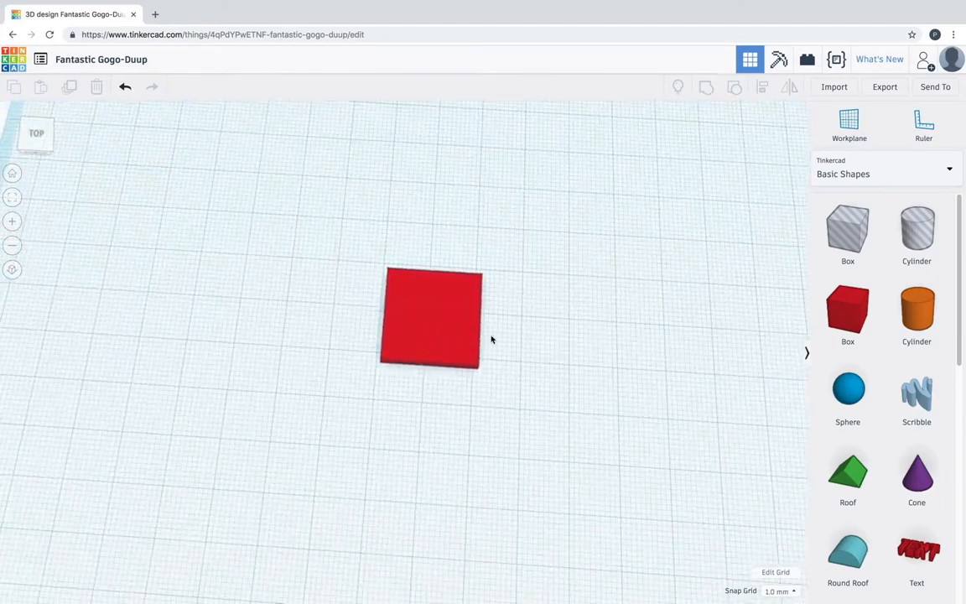
# Step: Raise the flattened box's height slightly and stretch it to 55 mm long
pyautogui.click(459, 325)
pyautogui.moveTo(535, 336); pyautogui.dragTo(410, 324, button='right')
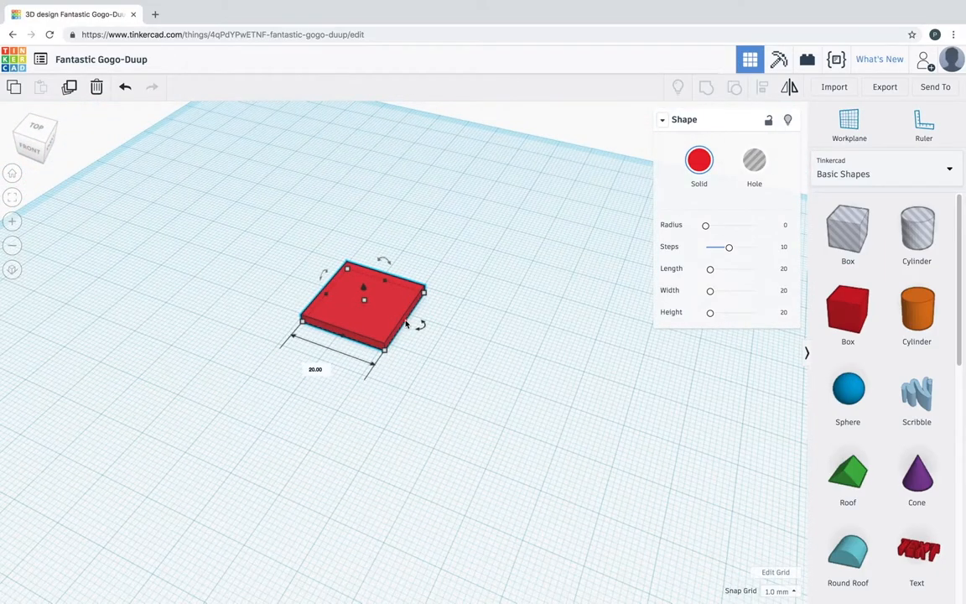
pyautogui.moveTo(366, 304); pyautogui.dragTo(364, 290)
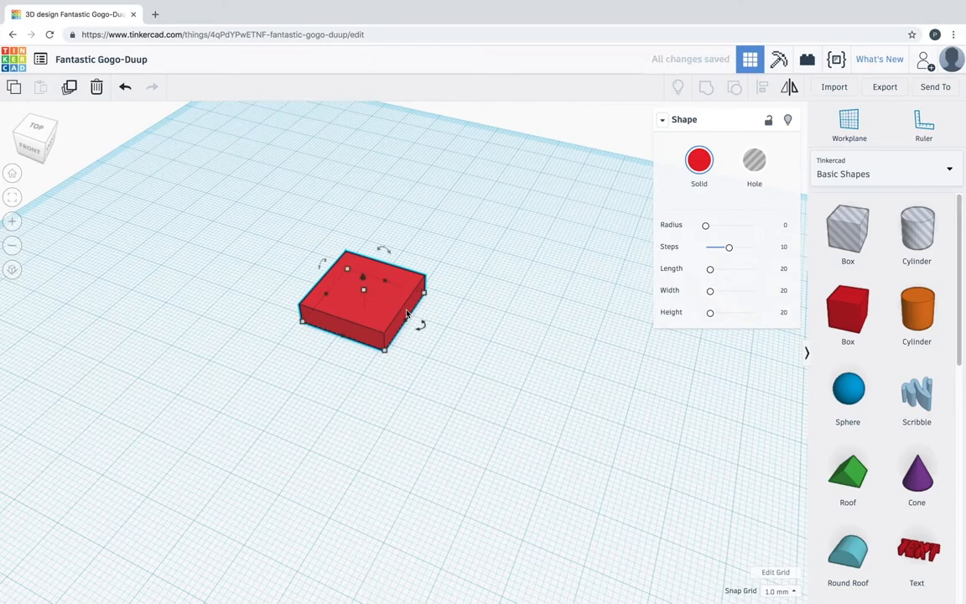
pyautogui.moveTo(407, 322); pyautogui.dragTo(567, 364)
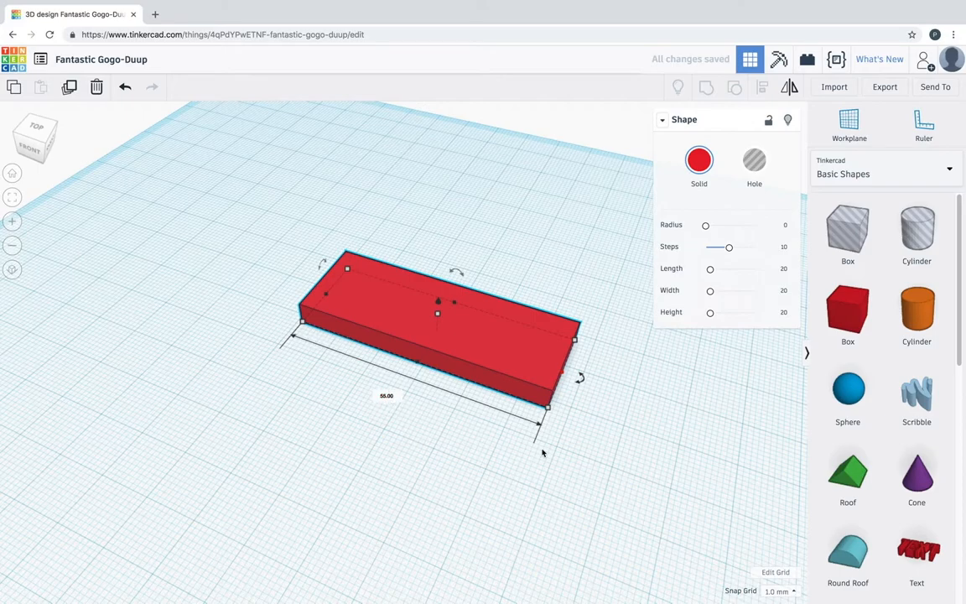
# Step: Move the box 16 mm towards the workplane's left edge and 8 mm towards its front edge, and deselect it
pyautogui.moveTo(546, 403); pyautogui.dragTo(409, 369, button='right')
pyautogui.scroll(-4, 379, 267)
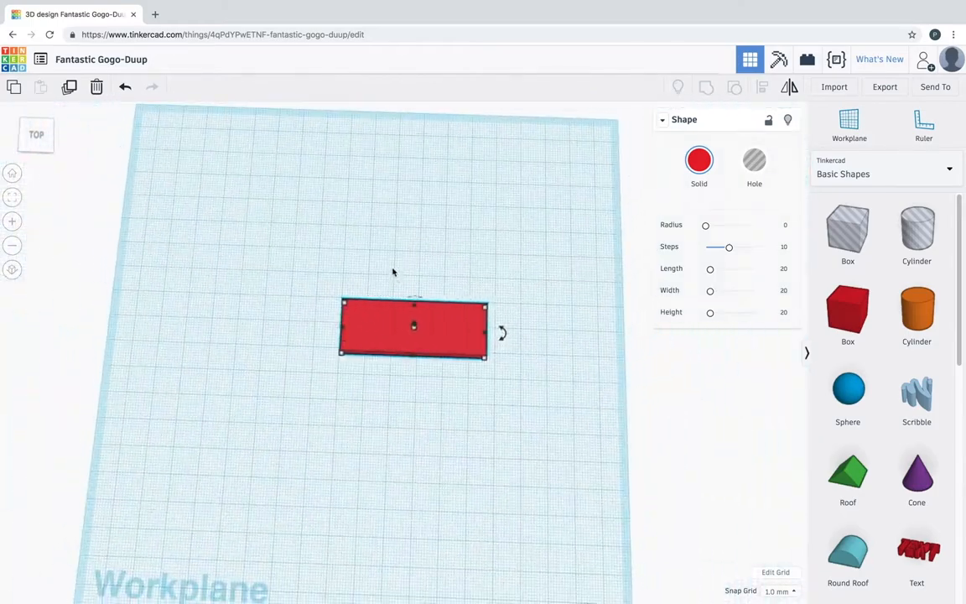
pyautogui.moveTo(386, 327); pyautogui.dragTo(344, 346)
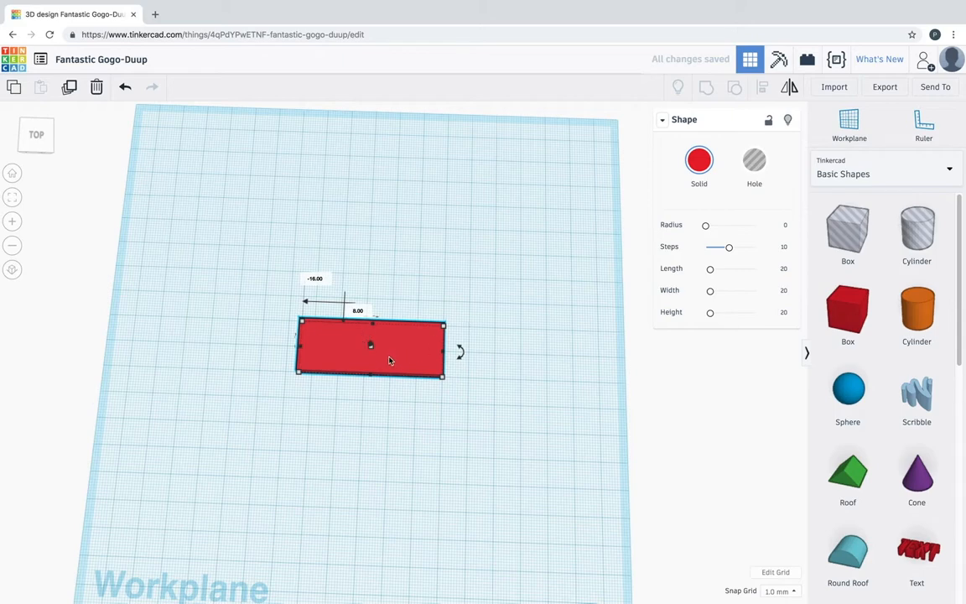
pyautogui.click(392, 250)
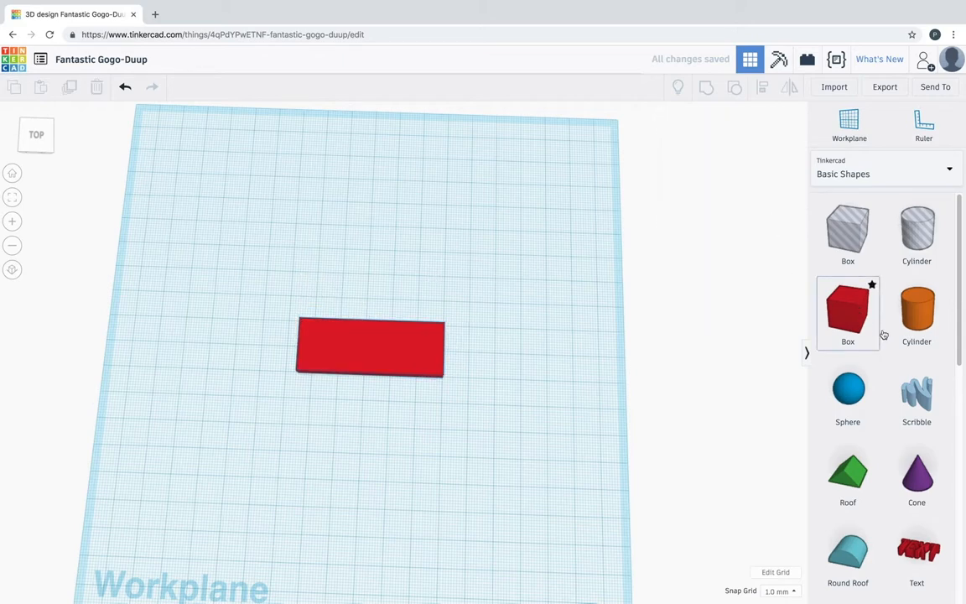
pyautogui.scroll(-2, 957, 323)
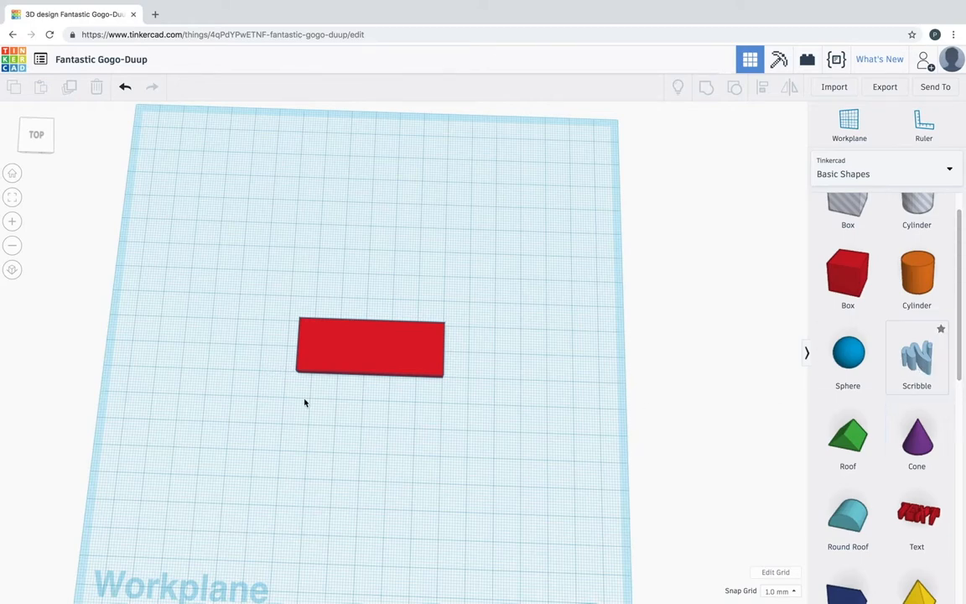
pyautogui.moveTo(917, 356); pyautogui.dragTo(826, 320)
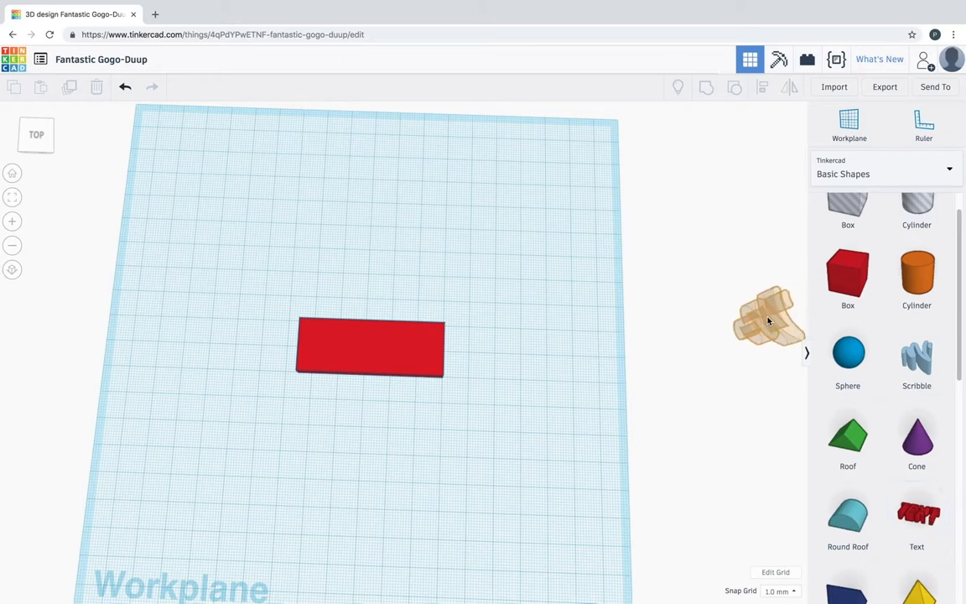
pyautogui.click(491, 228)
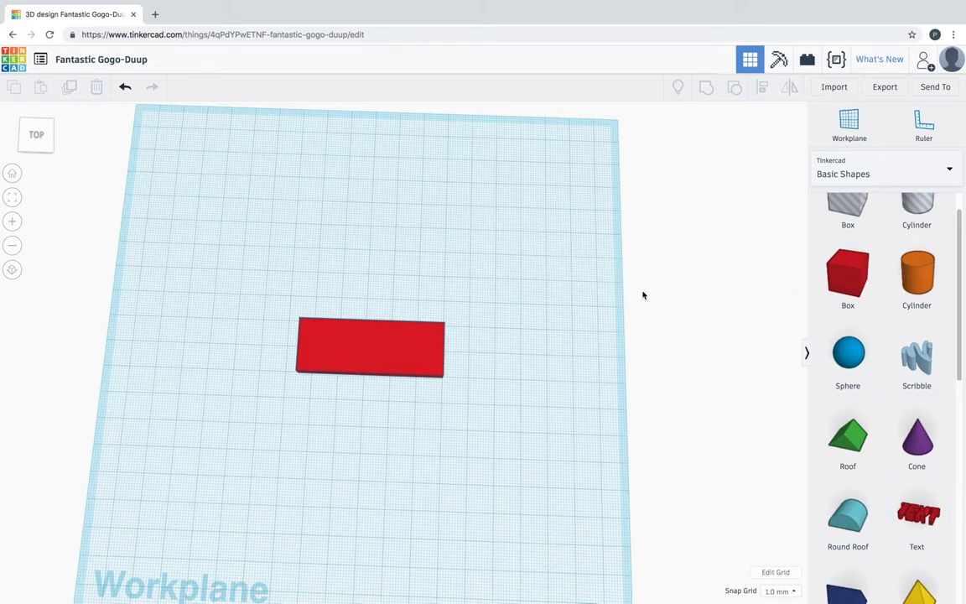
# Step: Place a Text shape on the workplane behind the box and set its text to PCM
pyautogui.click(918, 520)
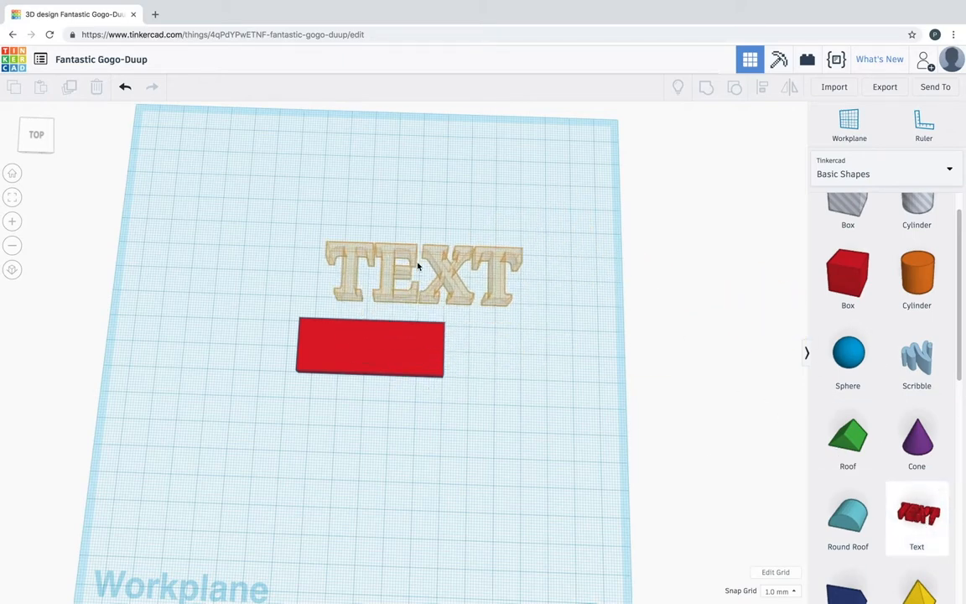
pyautogui.click(375, 257)
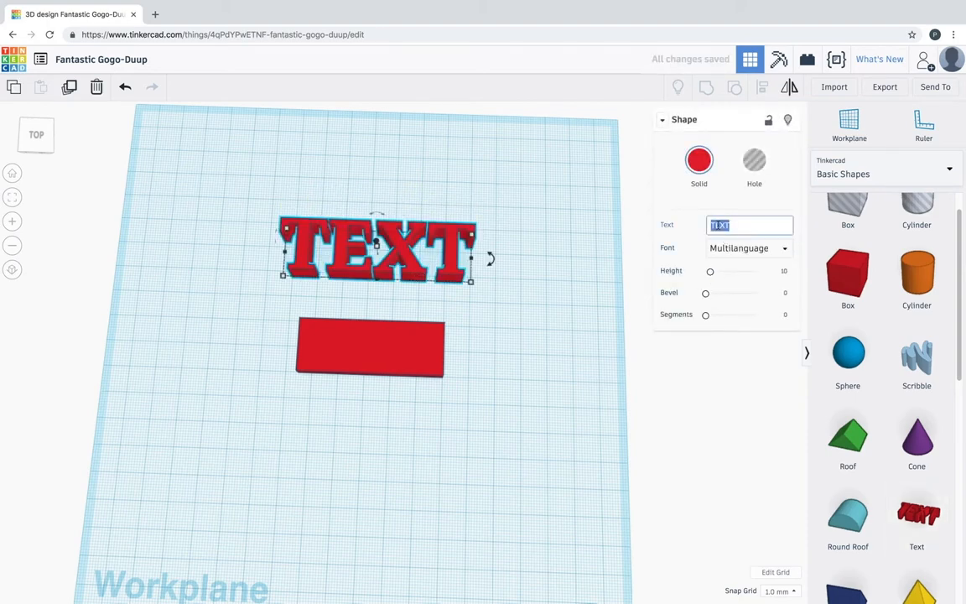
pyautogui.write('PCM')
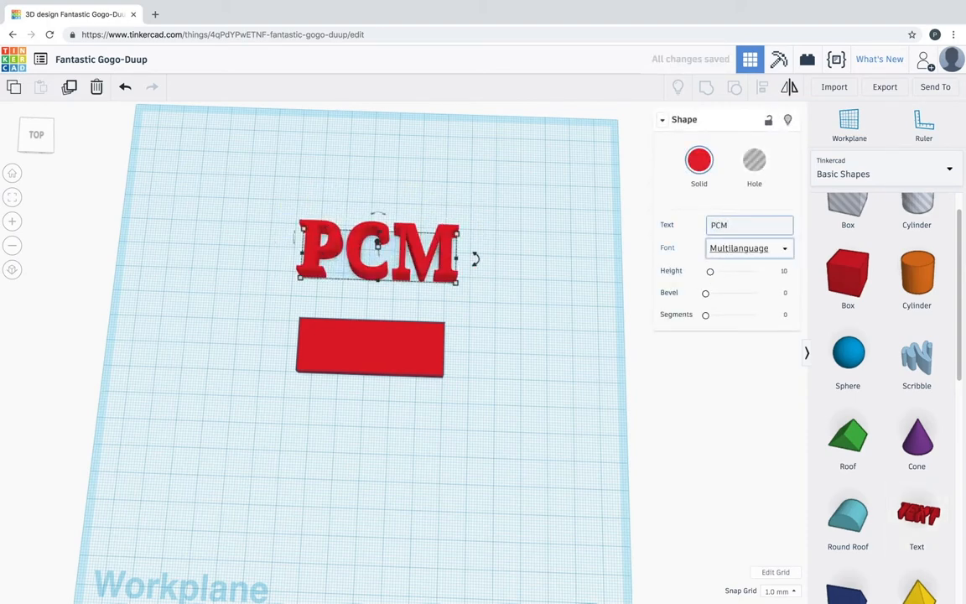
# Step: Give the PCM text a height of about 14.45, the Sans font and a bevel of about 1.62
pyautogui.moveTo(710, 271); pyautogui.dragTo(727, 294)
pyautogui.click(777, 252)
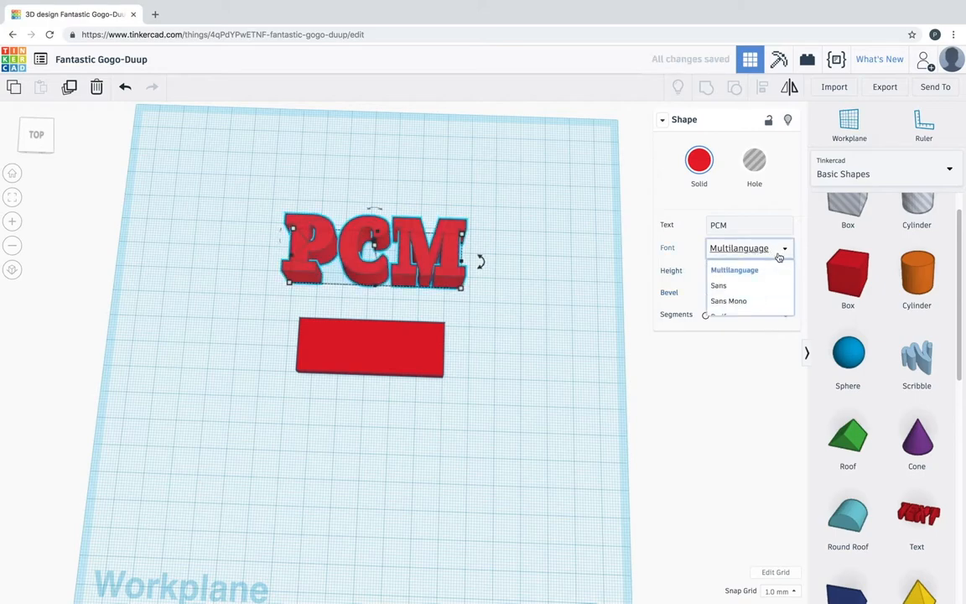
pyautogui.click(746, 285)
pyautogui.moveTo(729, 298); pyautogui.dragTo(741, 298)
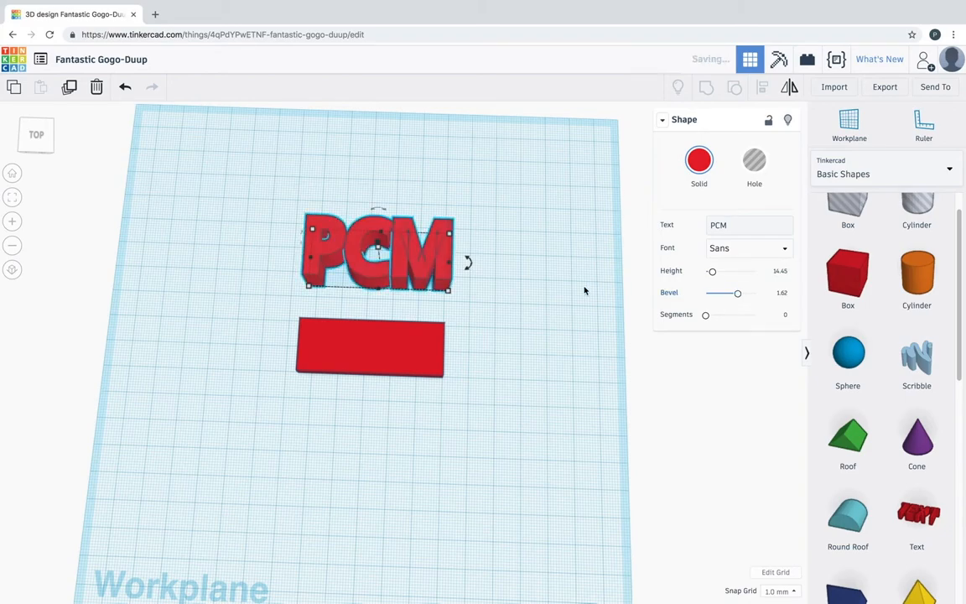
pyautogui.click(507, 312)
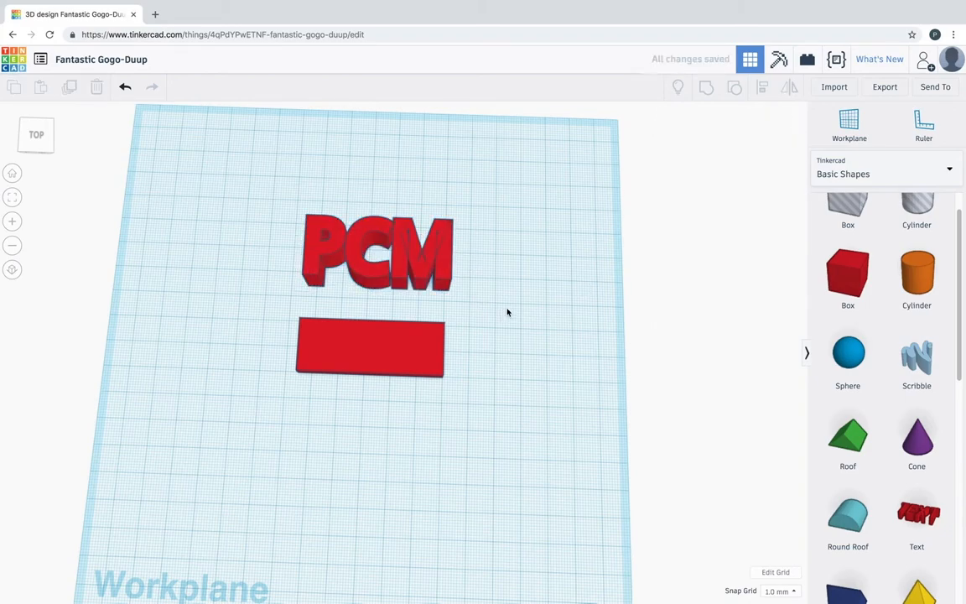
# Step: Reduce the PCM text's height to about 6.42
pyautogui.click(411, 266)
pyautogui.moveTo(465, 261); pyautogui.dragTo(429, 271, button='right')
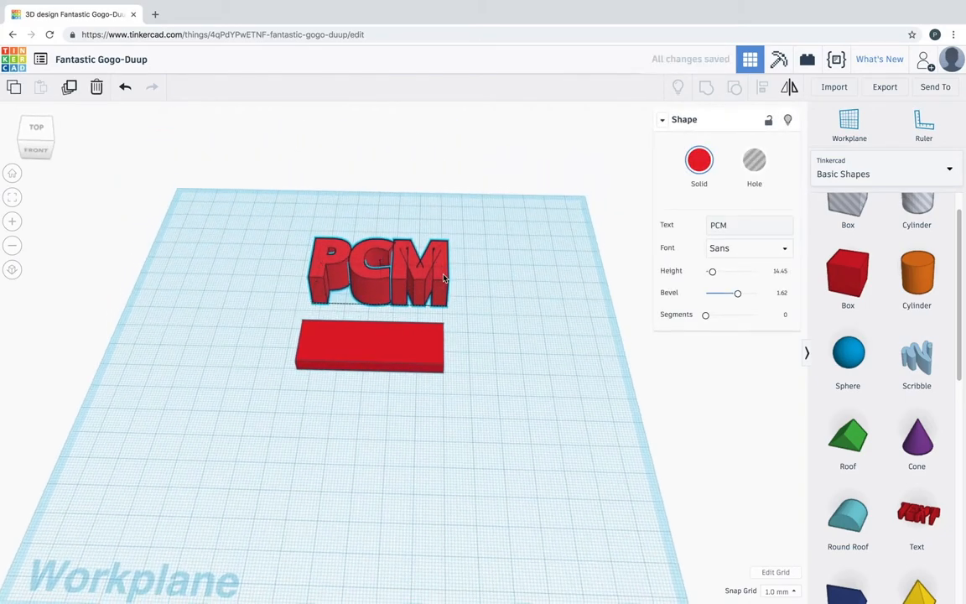
pyautogui.moveTo(512, 255); pyautogui.dragTo(442, 280, button='right')
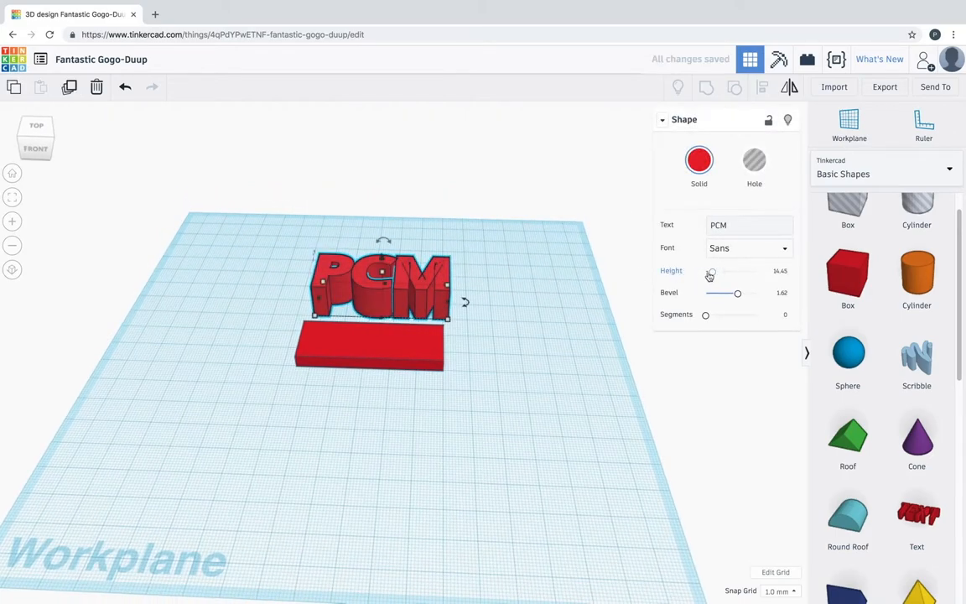
pyautogui.click(663, 119)
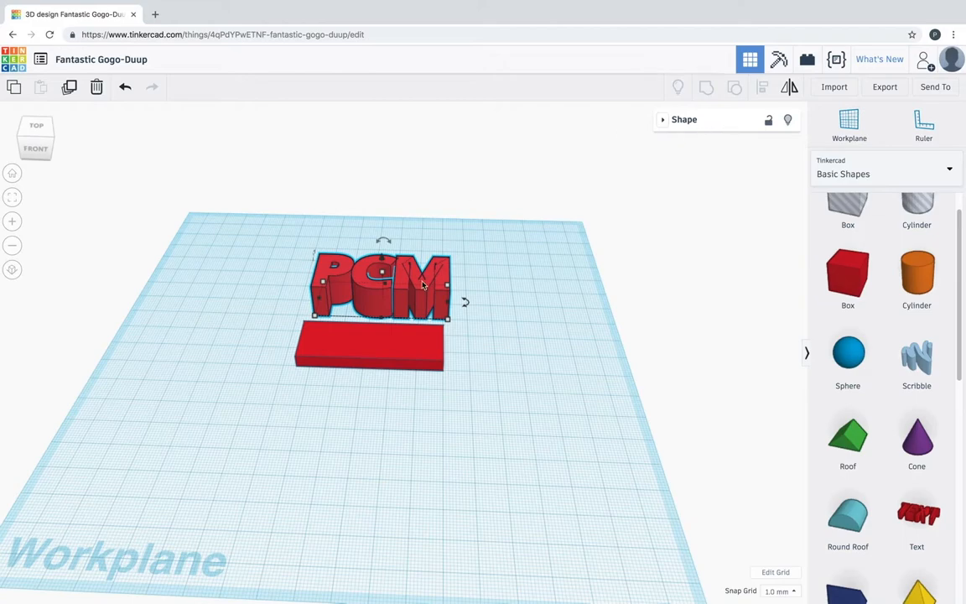
pyautogui.click(662, 120)
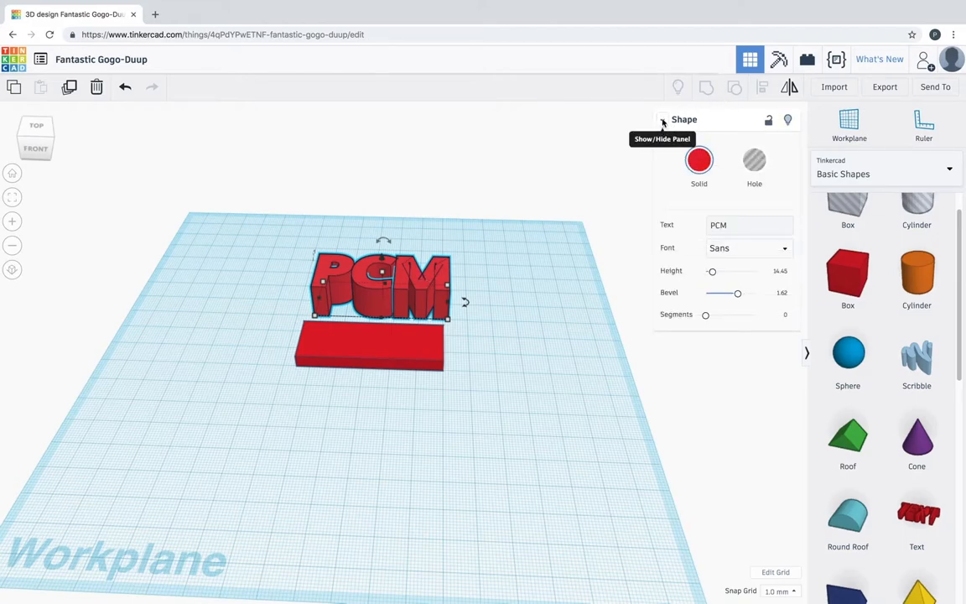
pyautogui.moveTo(714, 275); pyautogui.dragTo(709, 275)
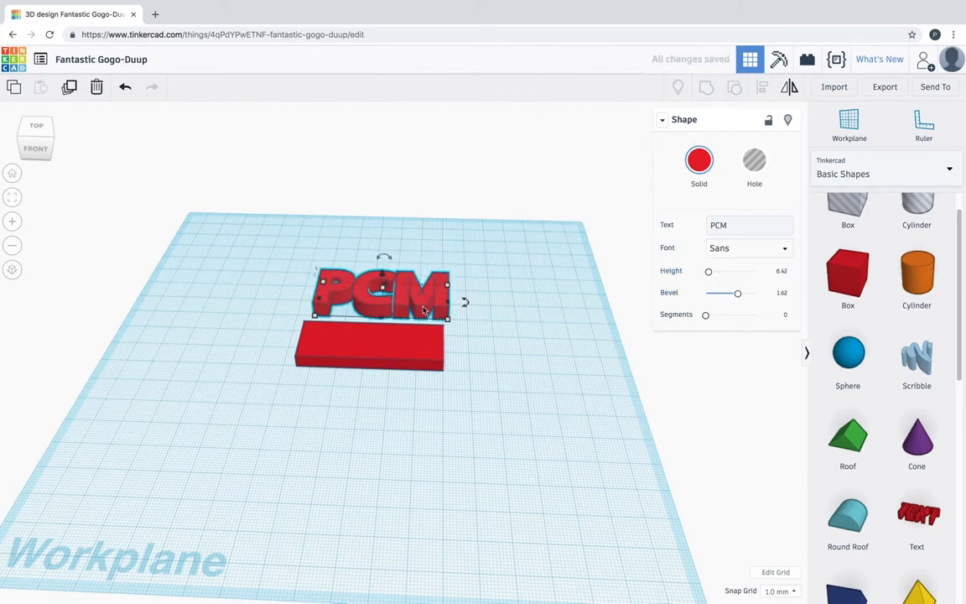
# Step: Shrink the PCM text to fit within the box's outline and move it onto the box
pyautogui.moveTo(490, 295); pyautogui.dragTo(388, 221, button='right')
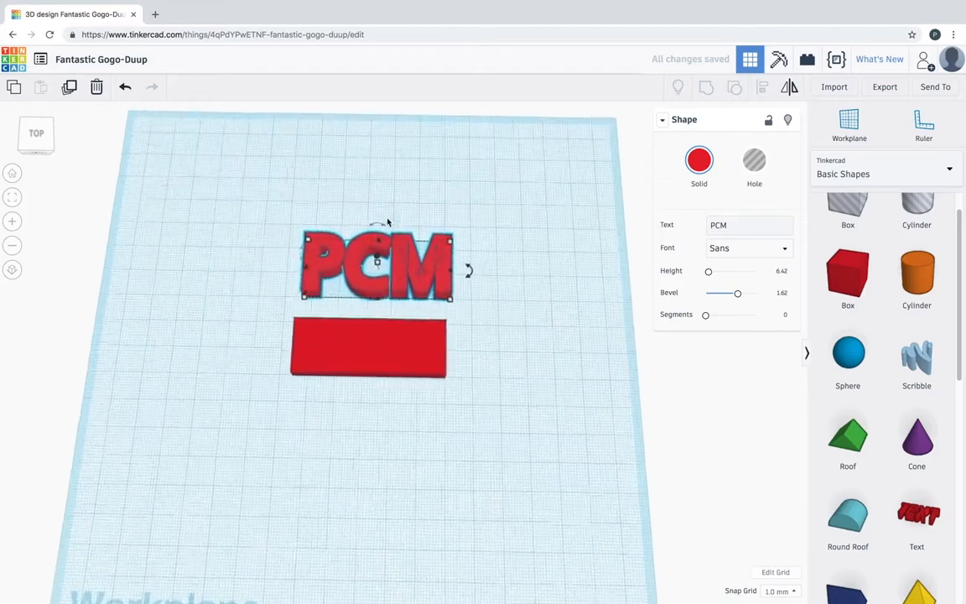
pyautogui.scroll(2, 461, 230)
pyautogui.moveTo(458, 223); pyautogui.dragTo(397, 345)
pyautogui.moveTo(359, 416); pyautogui.dragTo(344, 319, button='right')
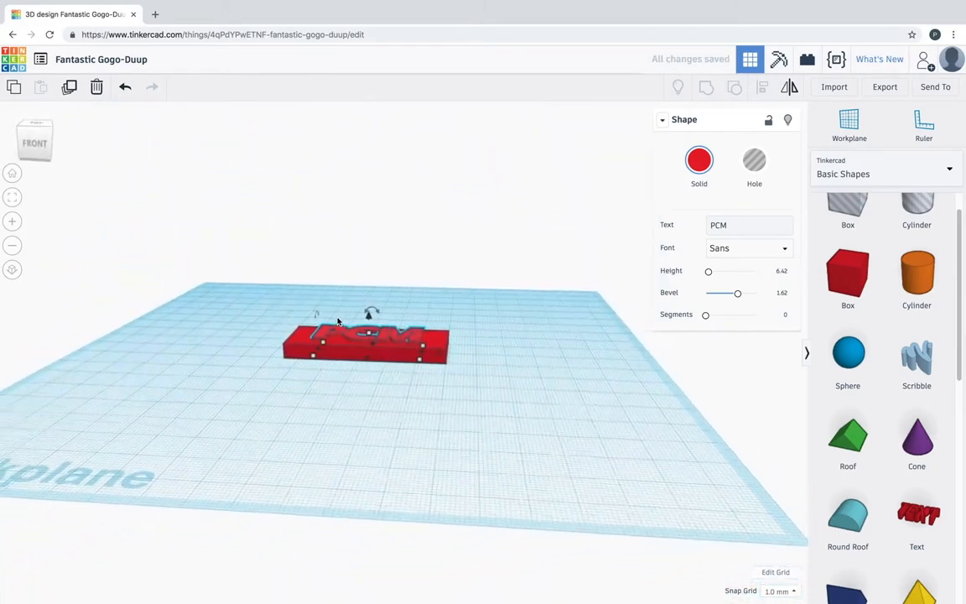
# Step: Try turning the PCM text into a hole in the box and check it from above and from the front
pyautogui.scroll(5, 335, 314)
pyautogui.moveTo(307, 285)
pyautogui.mouseDown()
pyautogui.moveTo(319, 220)
pyautogui.moveTo(315, 276)
pyautogui.mouseUp()
pyautogui.moveTo(313, 264)
pyautogui.mouseDown(button='right')
pyautogui.moveTo(330, 332)
pyautogui.moveTo(313, 336)
pyautogui.moveTo(274, 257)
pyautogui.moveTo(300, 266)
pyautogui.mouseUp(button='right')
pyautogui.click(754, 161)
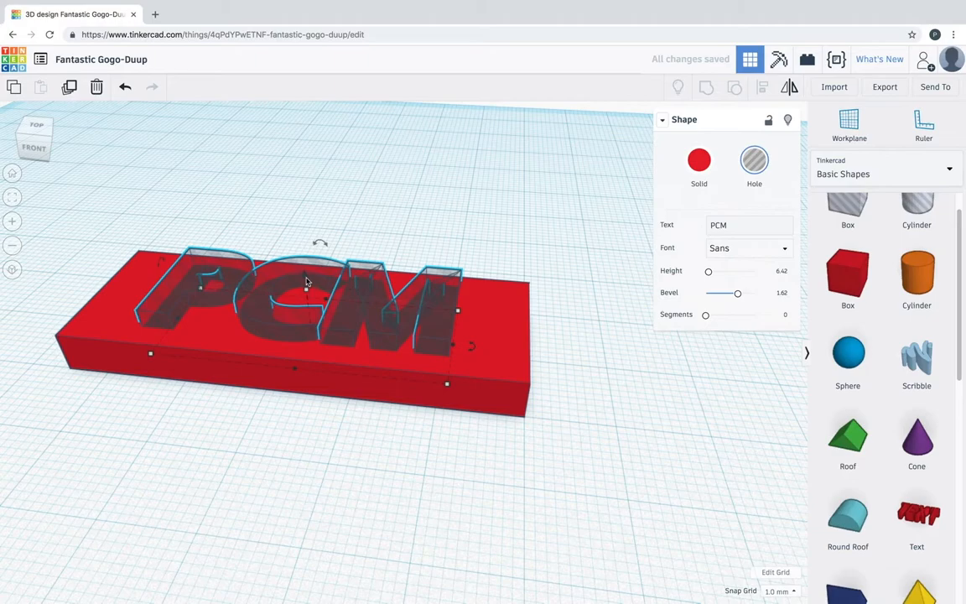
pyautogui.moveTo(306, 283); pyautogui.dragTo(362, 315, button='right')
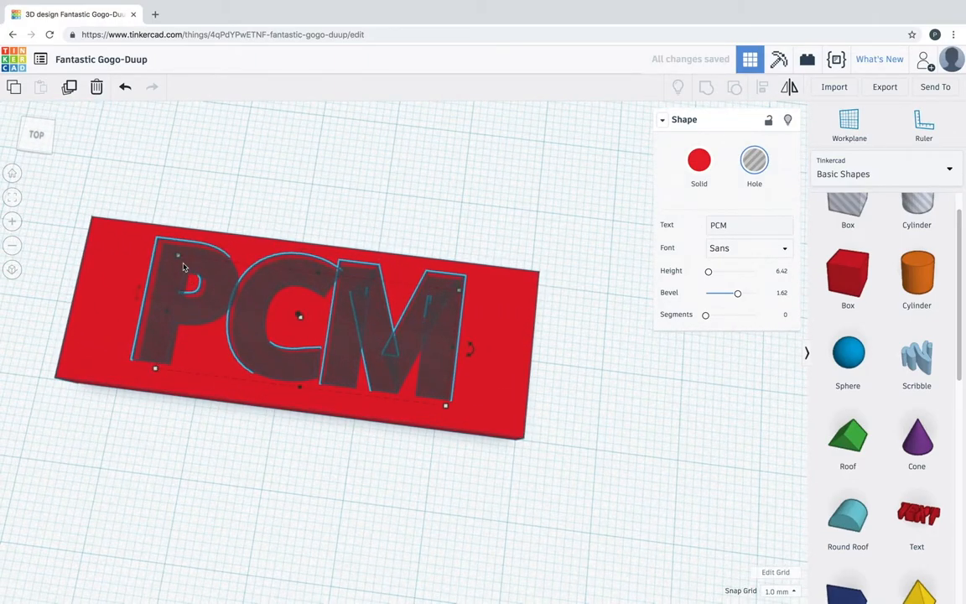
pyautogui.moveTo(491, 332); pyautogui.dragTo(456, 171, button='right')
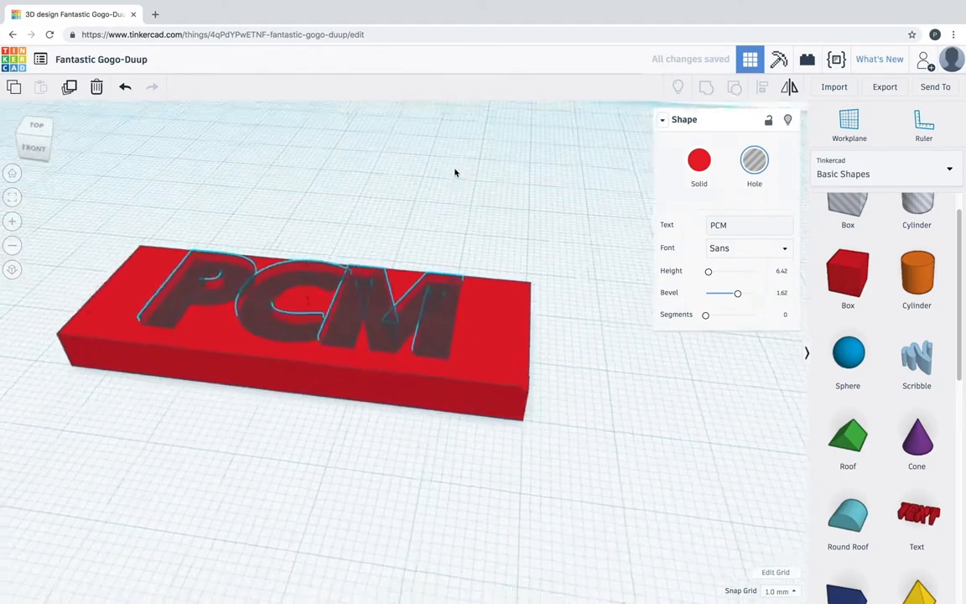
# Step: Set the PCM text's height to 7 mm and make it a solid yellow shape
pyautogui.moveTo(309, 297)
pyautogui.mouseDown()
pyautogui.moveTo(309, 309)
pyautogui.moveTo(313, 295)
pyautogui.mouseUp()
pyautogui.click(699, 159)
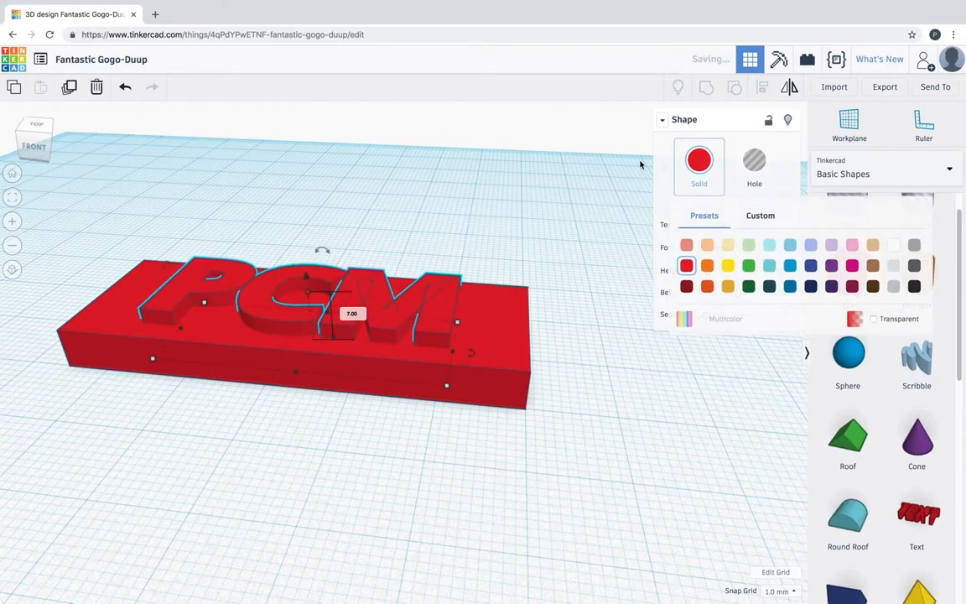
pyautogui.click(729, 265)
pyautogui.click(481, 215)
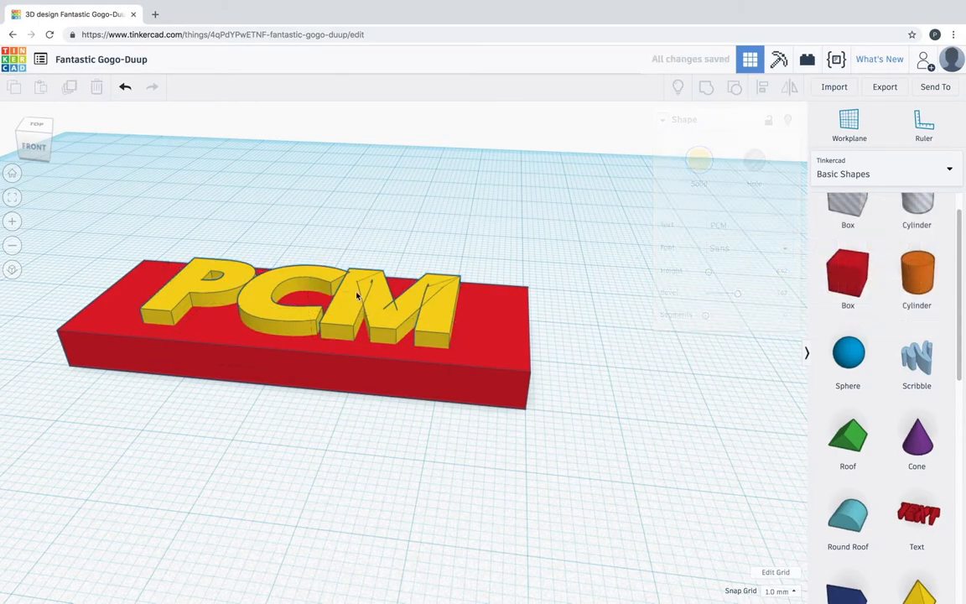
# Step: Examine the yellow PCM letters and the margins around them on the box from several angles
pyautogui.moveTo(416, 181); pyautogui.dragTo(547, 318, button='right')
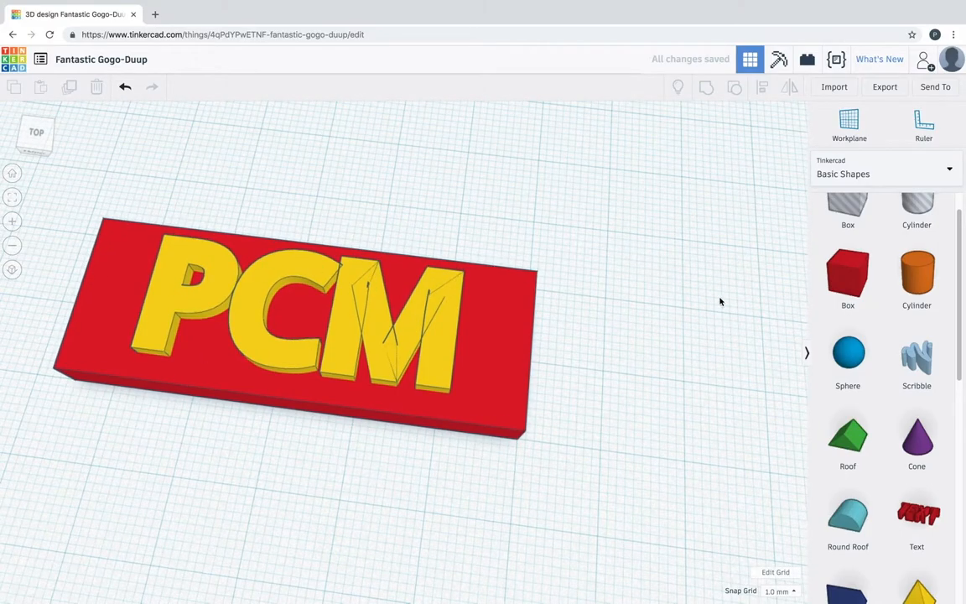
pyautogui.scroll(5, 720, 301)
pyautogui.scroll(-3, 498, 364)
pyautogui.moveTo(426, 378); pyautogui.dragTo(472, 341, button='right')
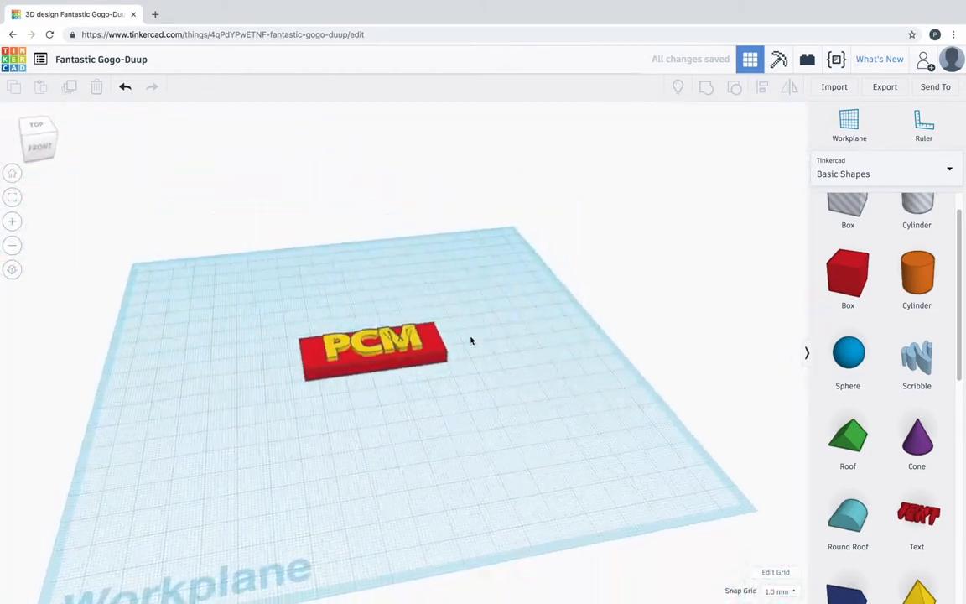
pyautogui.click(411, 346)
pyautogui.click(297, 340)
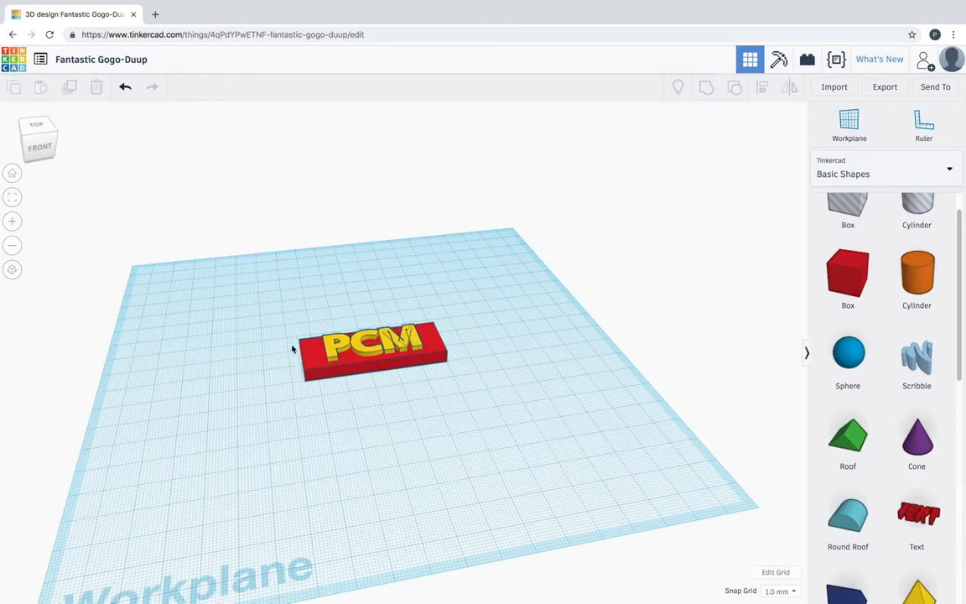
pyautogui.scroll(5, 249, 308)
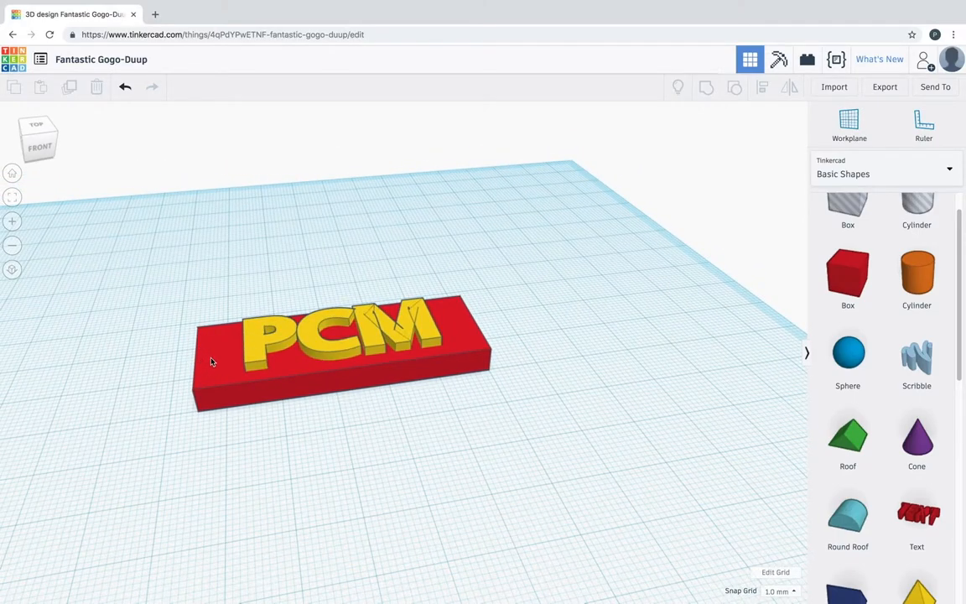
pyautogui.scroll(3, 503, 332)
pyautogui.scroll(-3, 604, 314)
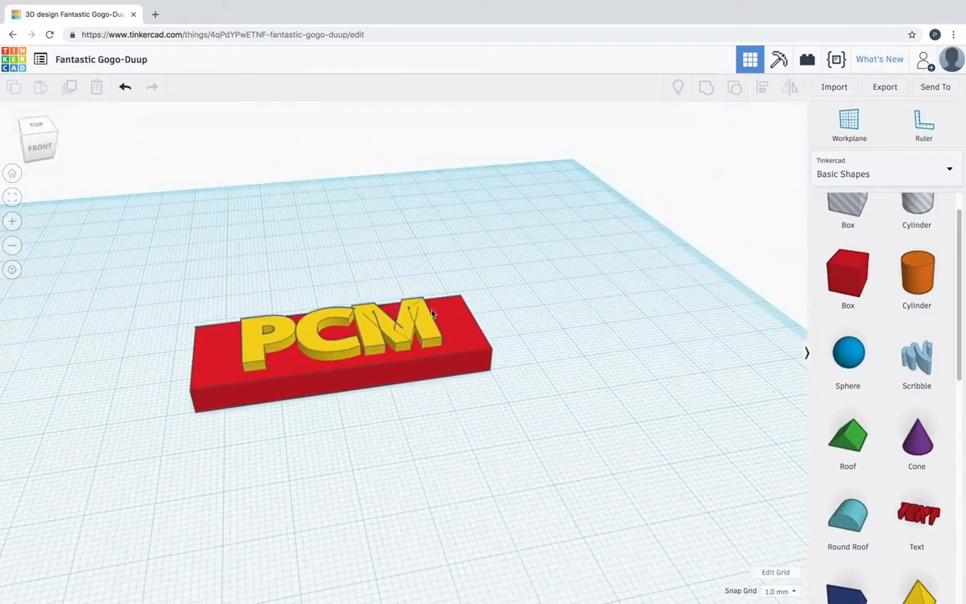
pyautogui.moveTo(571, 326); pyautogui.dragTo(457, 386, button='right')
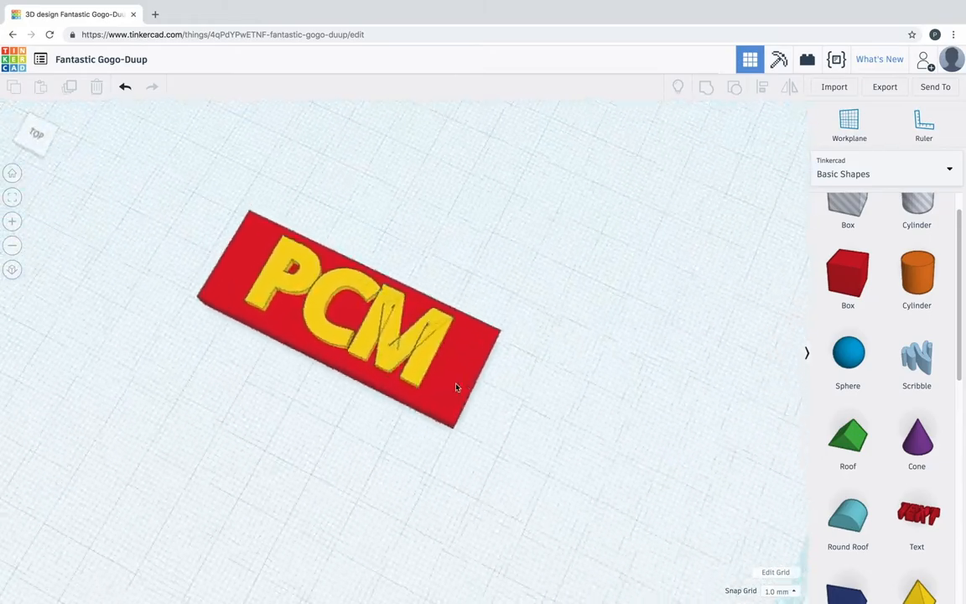
# Step: Lengthen the red box to about 69 mm by extending its short end beside the letter P
pyautogui.scroll(3, 522, 372)
pyautogui.scroll(-5, 522, 373)
pyautogui.moveTo(286, 336); pyautogui.dragTo(354, 353, button='right')
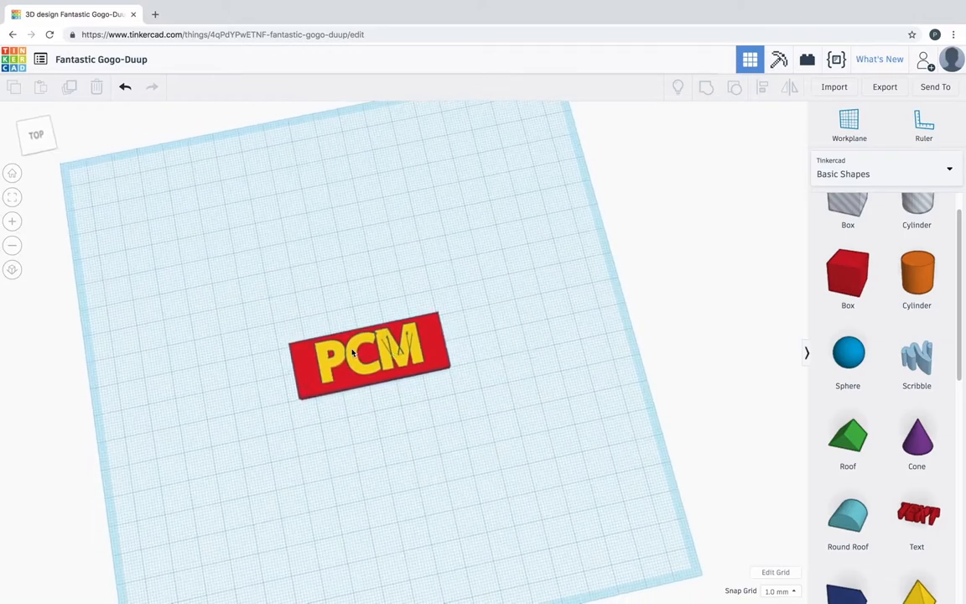
pyautogui.click(296, 371)
pyautogui.moveTo(295, 374); pyautogui.dragTo(257, 383)
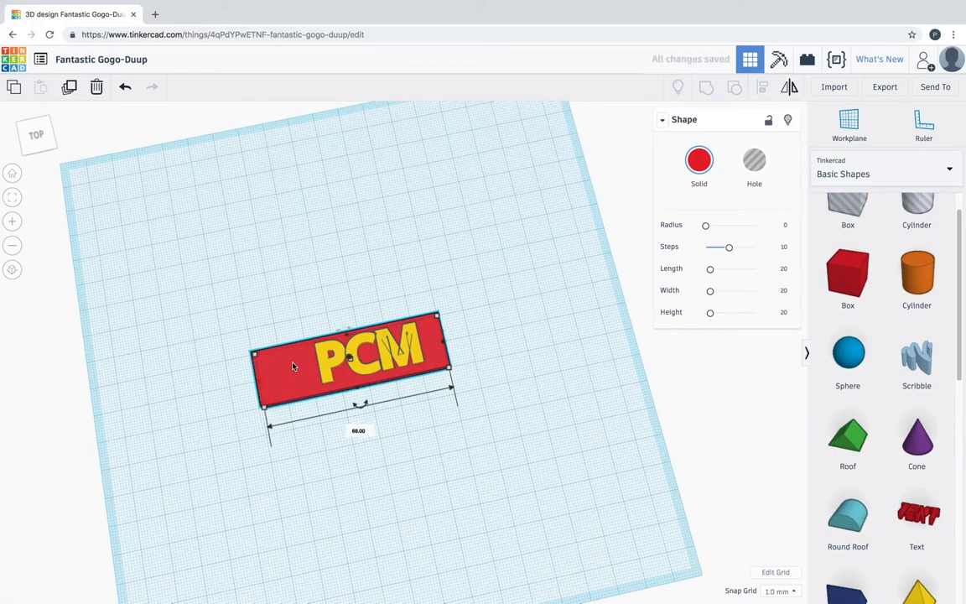
# Step: Place a solid cylinder on the blank end of the box beside the P and size it to 11 by 11 mm
pyautogui.scroll(1, 875, 271)
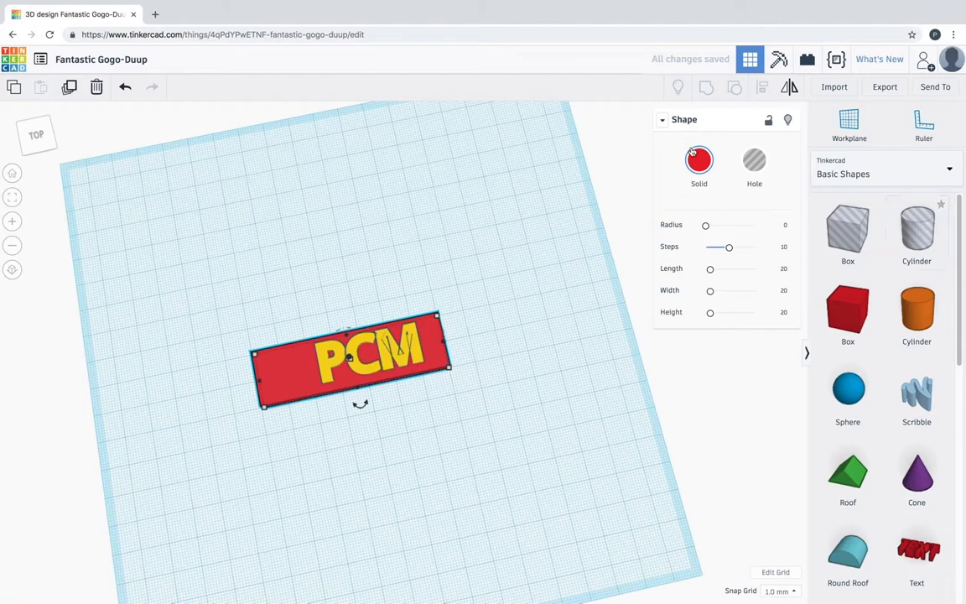
pyautogui.moveTo(918, 311); pyautogui.dragTo(265, 352)
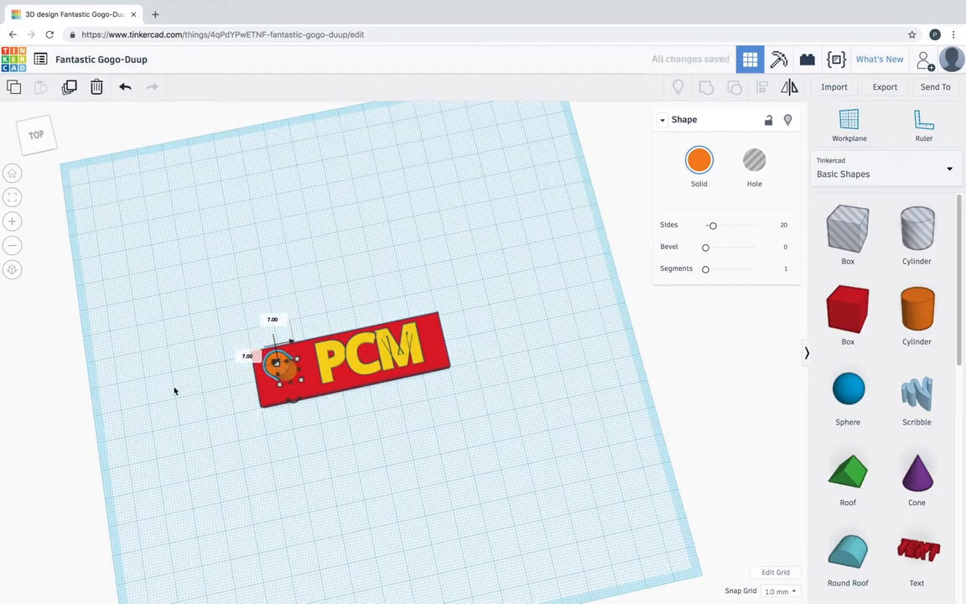
pyautogui.scroll(-3, 166, 389)
pyautogui.scroll(10, 167, 388)
pyautogui.scroll(-2, 167, 388)
pyautogui.moveTo(378, 437); pyautogui.dragTo(631, 415, button='middle')
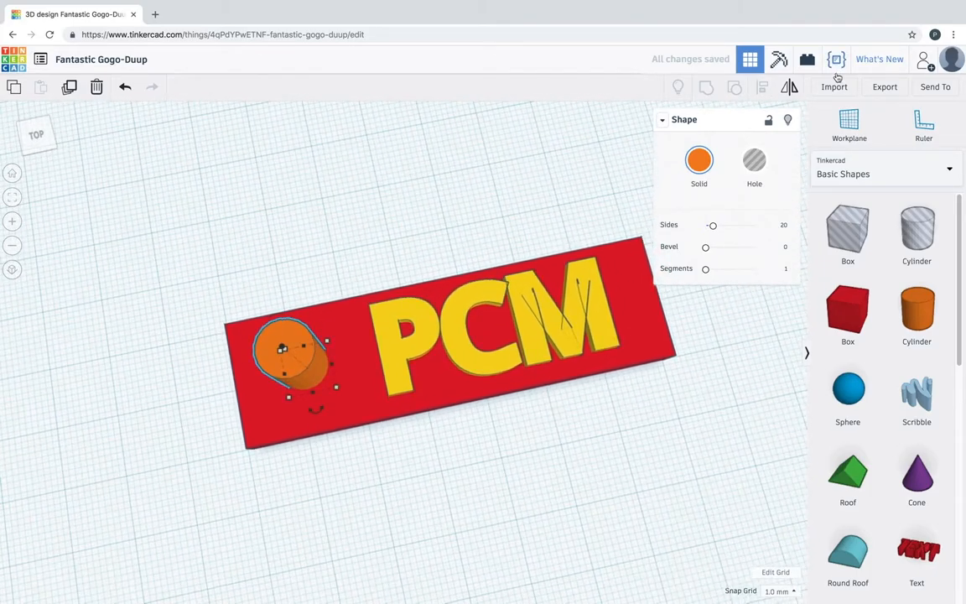
pyautogui.click(663, 119)
pyautogui.moveTo(334, 386); pyautogui.dragTo(358, 405)
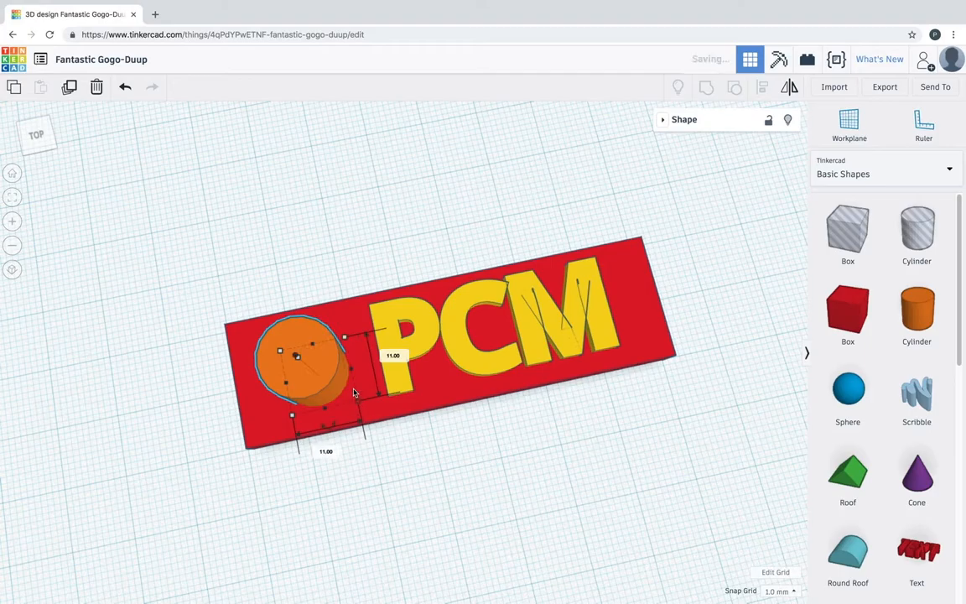
# Step: Lower the cylinder's height to 5 mm, level with the top face of the box
pyautogui.moveTo(358, 406); pyautogui.dragTo(290, 280, button='right')
pyautogui.moveTo(309, 231); pyautogui.dragTo(310, 284)
pyautogui.moveTo(309, 284); pyautogui.dragTo(324, 312, button='right')
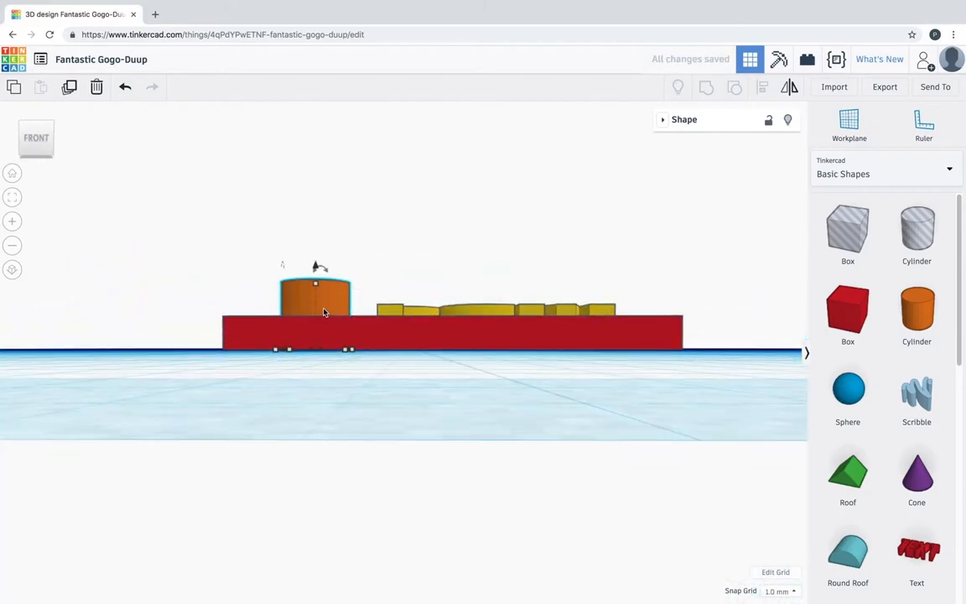
pyautogui.moveTo(317, 267)
pyautogui.mouseDown()
pyautogui.moveTo(330, 276)
pyautogui.moveTo(323, 289)
pyautogui.moveTo(321, 272)
pyautogui.mouseUp()
pyautogui.moveTo(321, 274); pyautogui.dragTo(343, 460, button='right')
pyautogui.moveTo(308, 291); pyautogui.dragTo(318, 338)
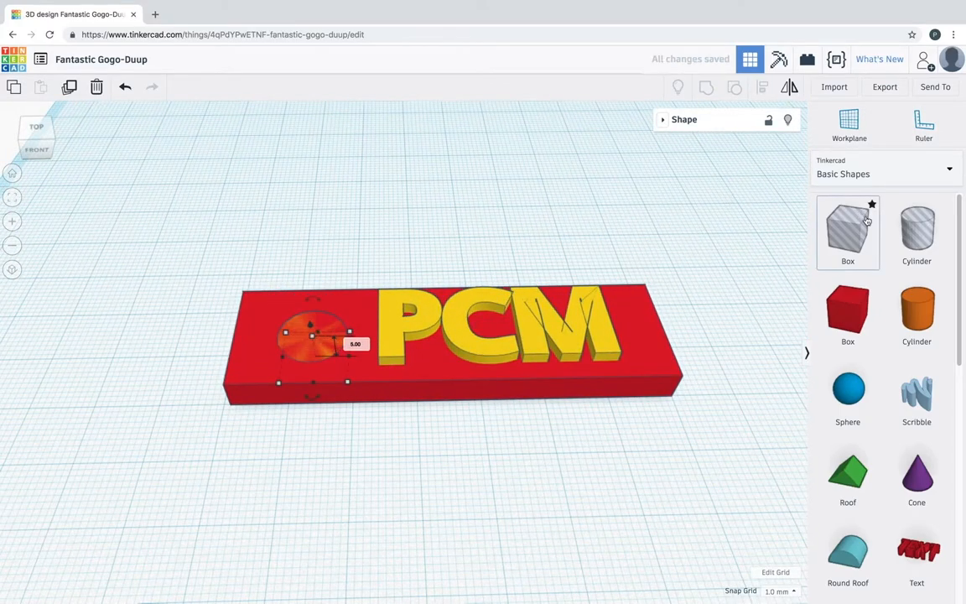
# Step: Turn the cylinder into a hole
pyautogui.click(663, 120)
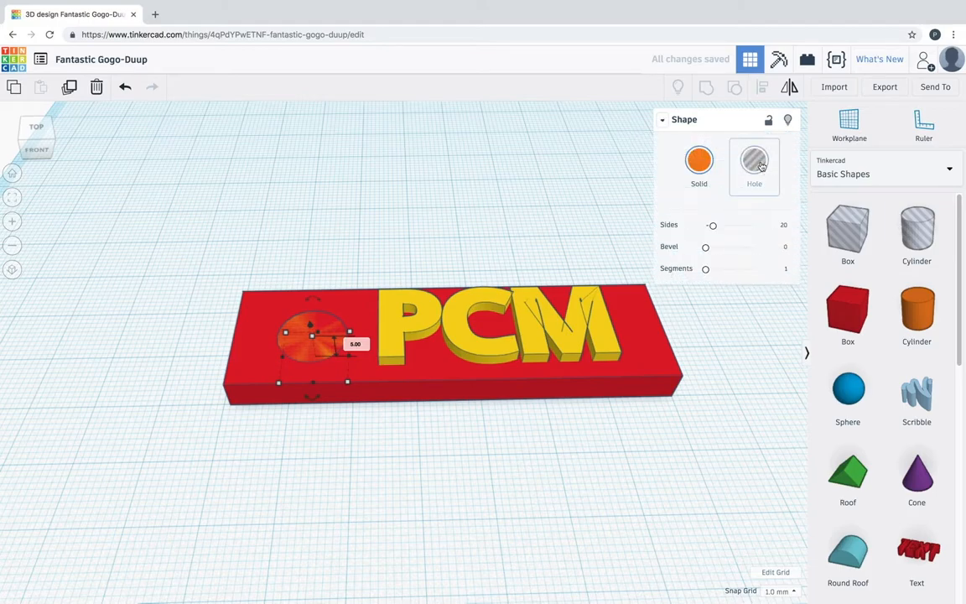
pyautogui.click(754, 160)
pyautogui.click(392, 198)
# Step: Reposition the cylindrical hole within the box's blank end and shift the red box by 1 mm
pyautogui.moveTo(432, 206); pyautogui.dragTo(410, 298, button='right')
pyautogui.moveTo(309, 345); pyautogui.dragTo(290, 333)
pyautogui.moveTo(331, 383)
pyautogui.mouseDown()
pyautogui.moveTo(342, 399)
pyautogui.moveTo(324, 369)
pyautogui.mouseUp()
pyautogui.click(337, 375)
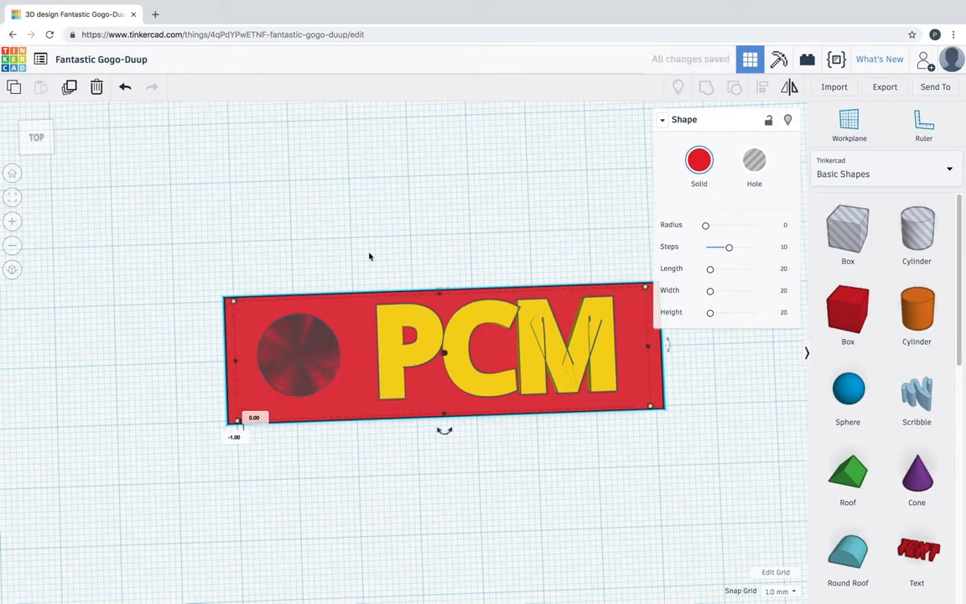
pyautogui.click(369, 255)
# Step: Shrink the PCM text slightly and centre it in the space between the hole and the box's opposite end
pyautogui.click(492, 321)
pyautogui.moveTo(598, 303); pyautogui.dragTo(572, 339)
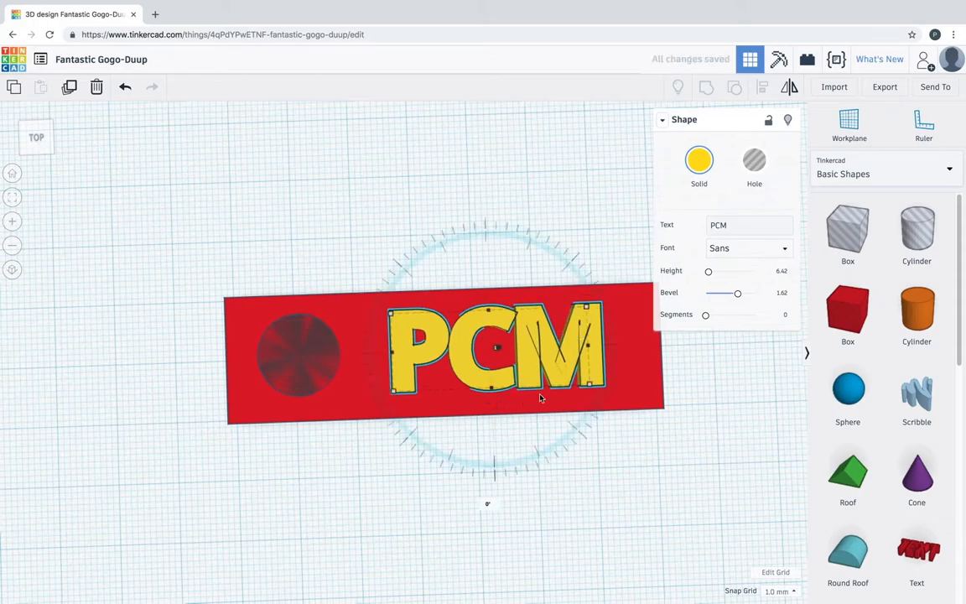
pyautogui.moveTo(537, 440); pyautogui.dragTo(493, 353, button='right')
pyautogui.scroll(3, 372, 436)
pyautogui.scroll(-10, 371, 447)
pyautogui.moveTo(430, 438); pyautogui.dragTo(435, 515, button='right')
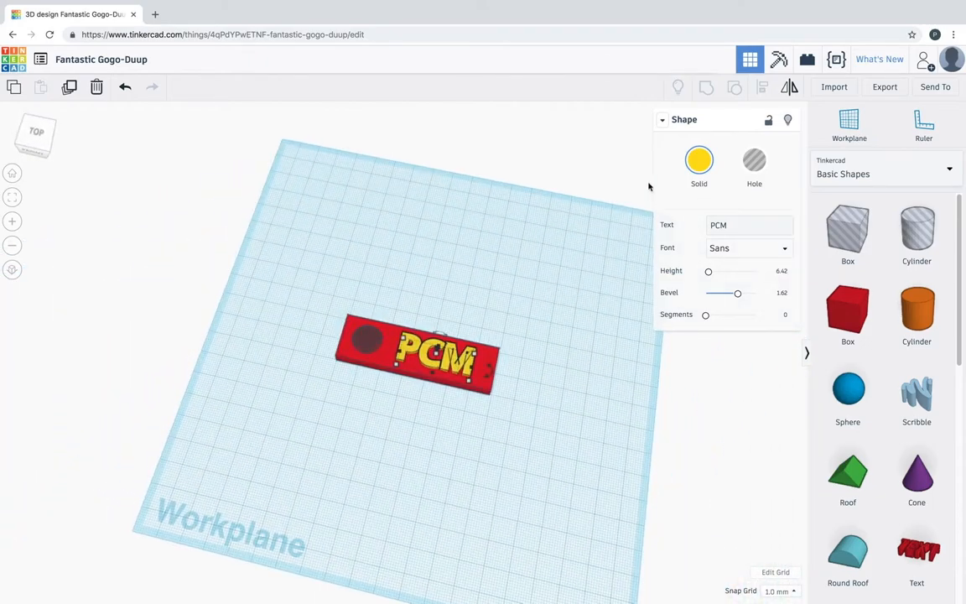
pyautogui.click(664, 123)
pyautogui.click(436, 430)
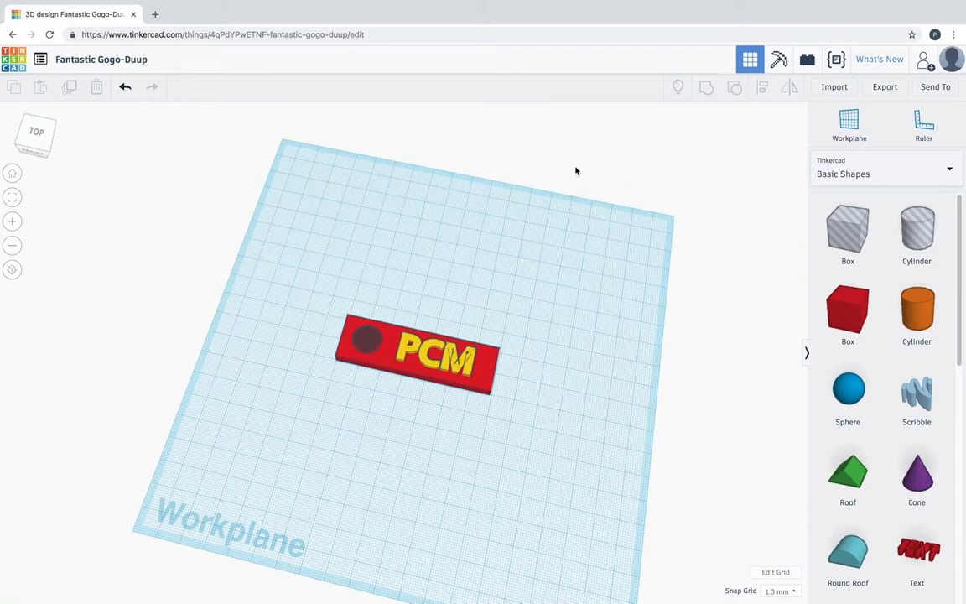
# Step: Export everything in the design as an .STL file and rename the design to PCM keychain
pyautogui.click(891, 89)
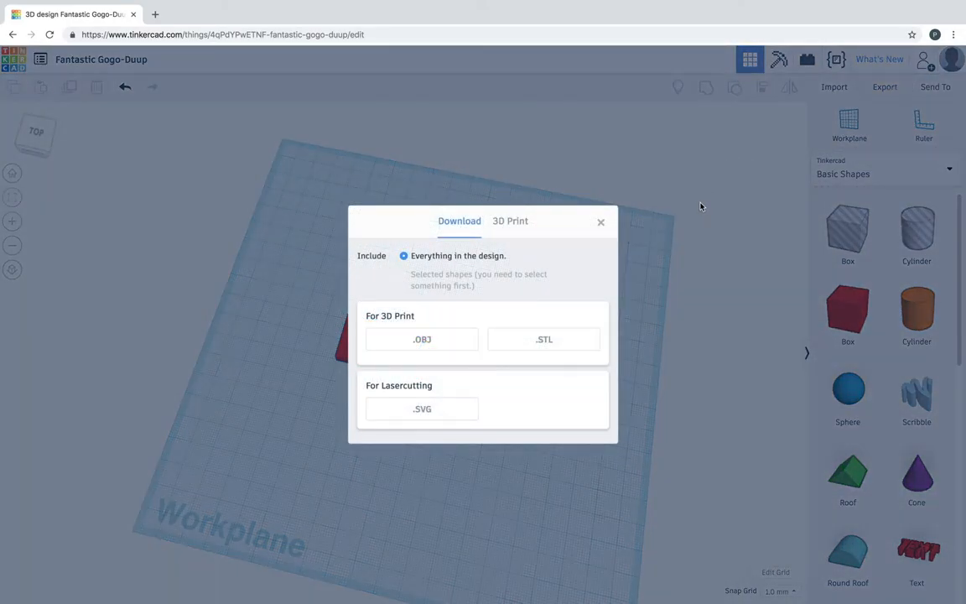
pyautogui.click(541, 345)
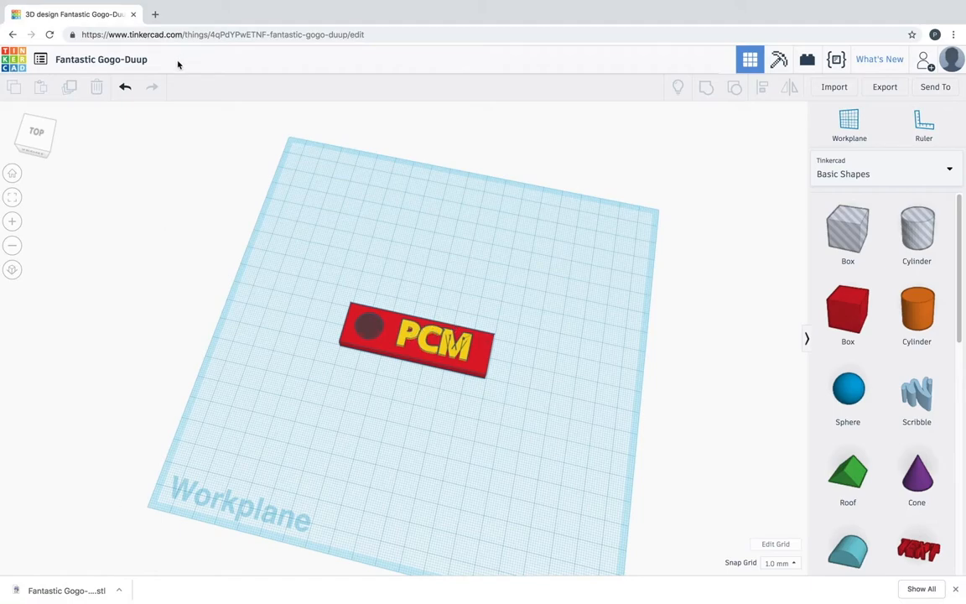
pyautogui.click(94, 62)
pyautogui.write('PCM keychain')
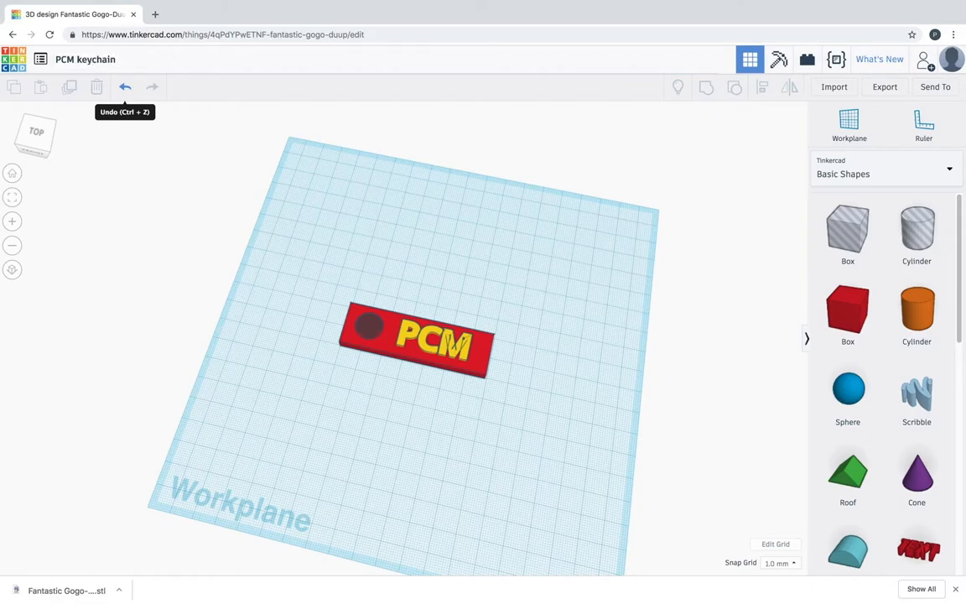
# Step: Open the downloaded STL in Preview, inspect its hole and raised letters from several angles, and return to Tinkercad in Chrome
pyautogui.click(83, 591)
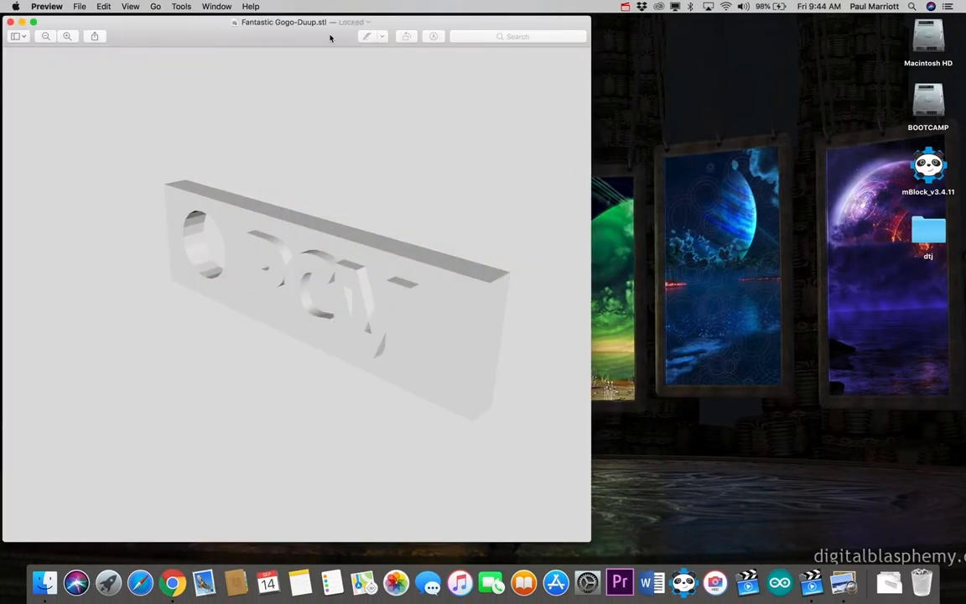
pyautogui.moveTo(335, 37); pyautogui.dragTo(499, 41)
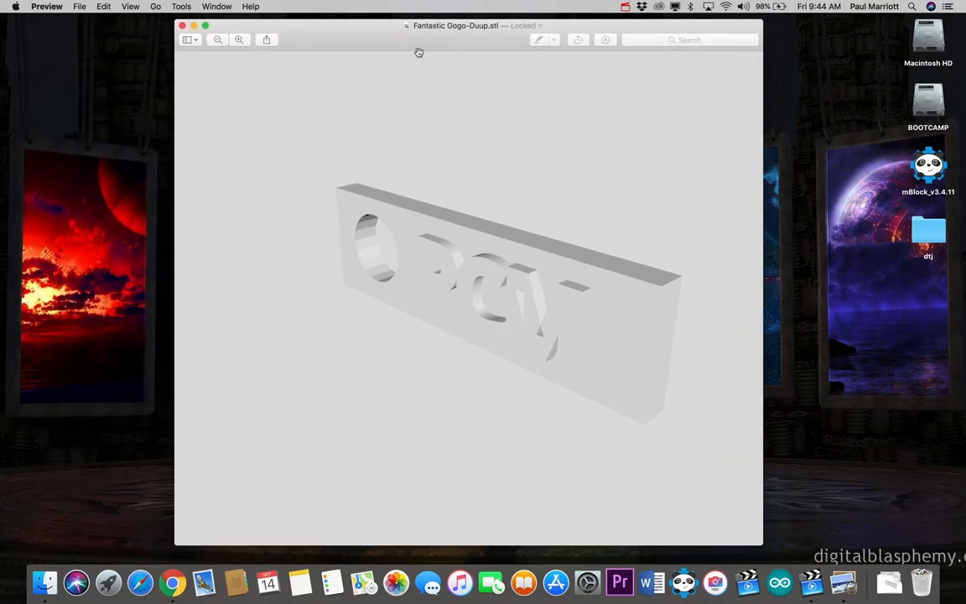
pyautogui.moveTo(426, 307); pyautogui.dragTo(421, 277)
pyautogui.moveTo(554, 336); pyautogui.dragTo(453, 324)
pyautogui.moveTo(607, 263); pyautogui.dragTo(527, 243)
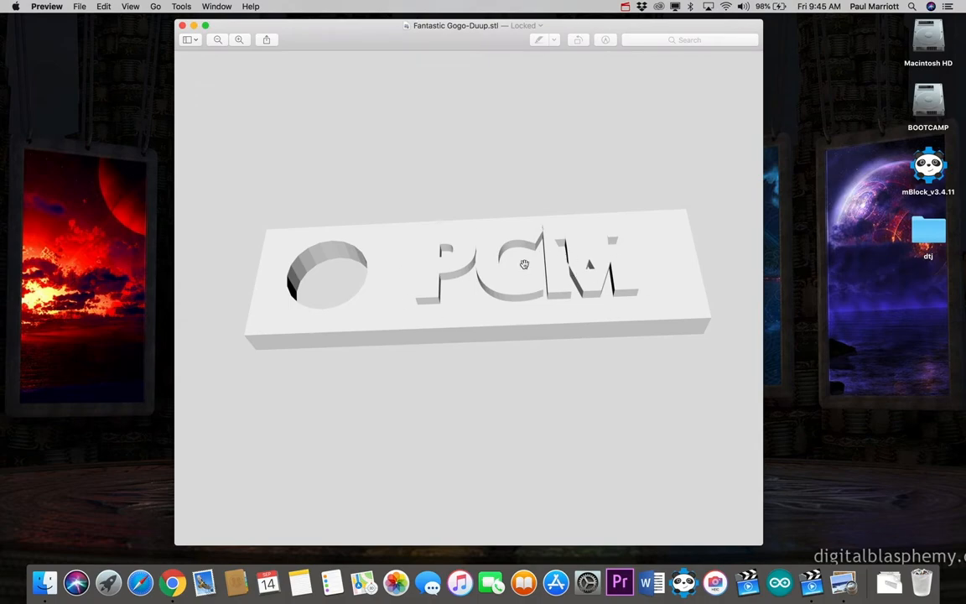
pyautogui.click(172, 584)
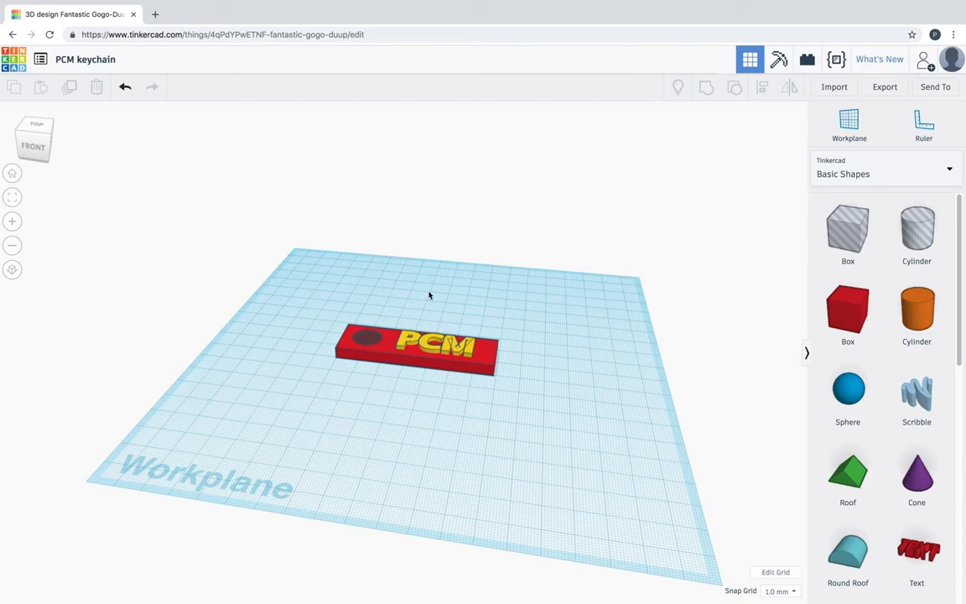
pyautogui.click(624, 7)
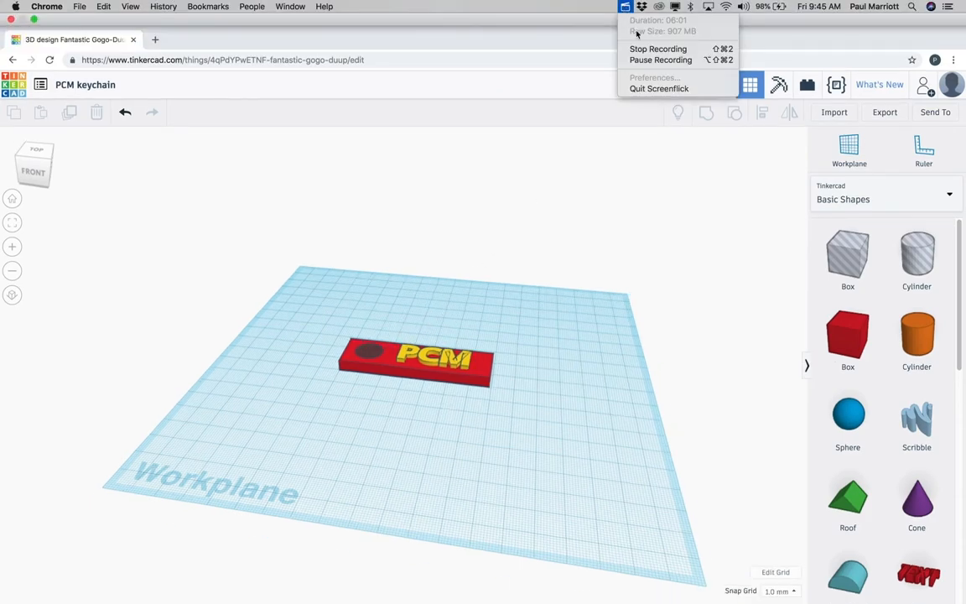